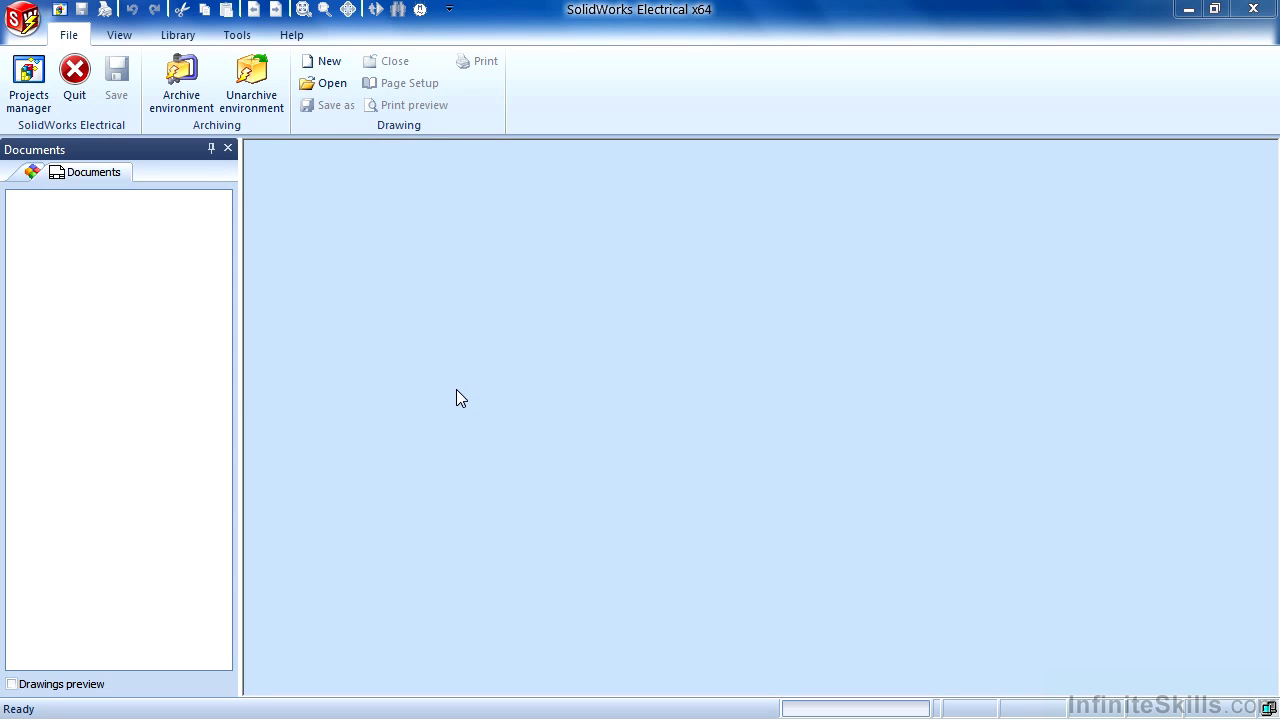
Open the Projects Manager and select Bolter77 in the recent projects list.
left_click(30, 92)
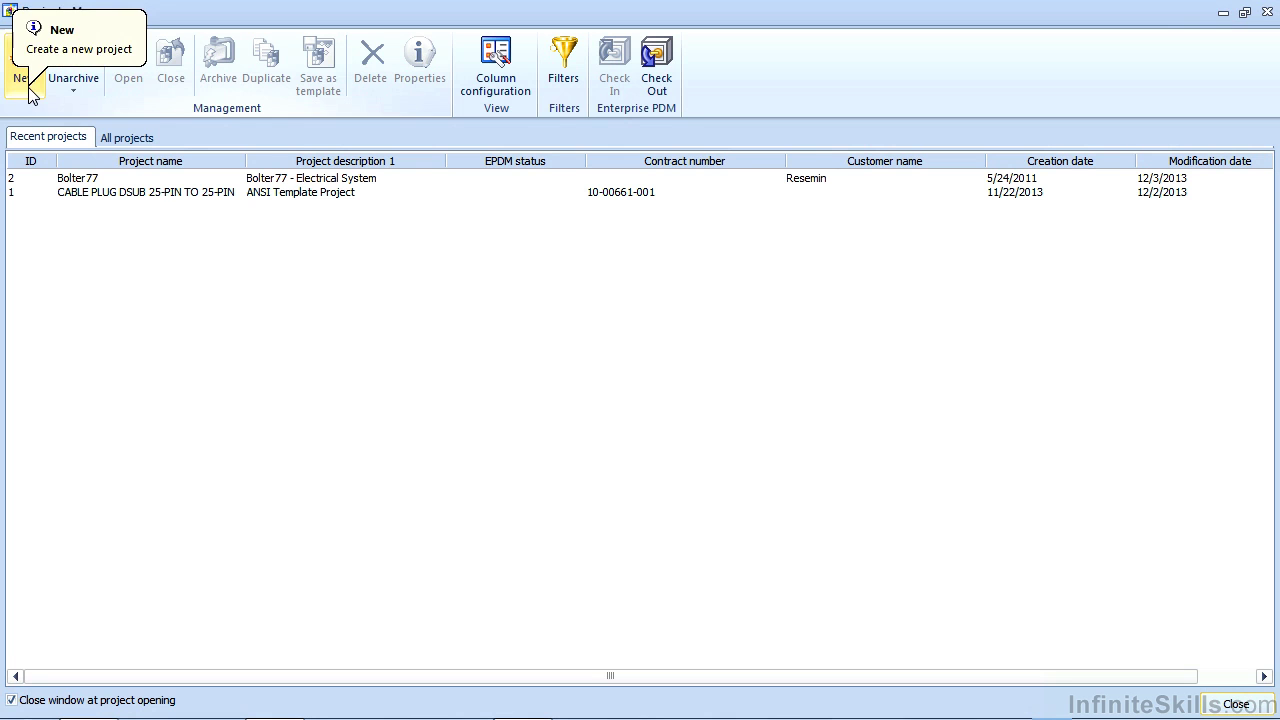
left_click(163, 185)
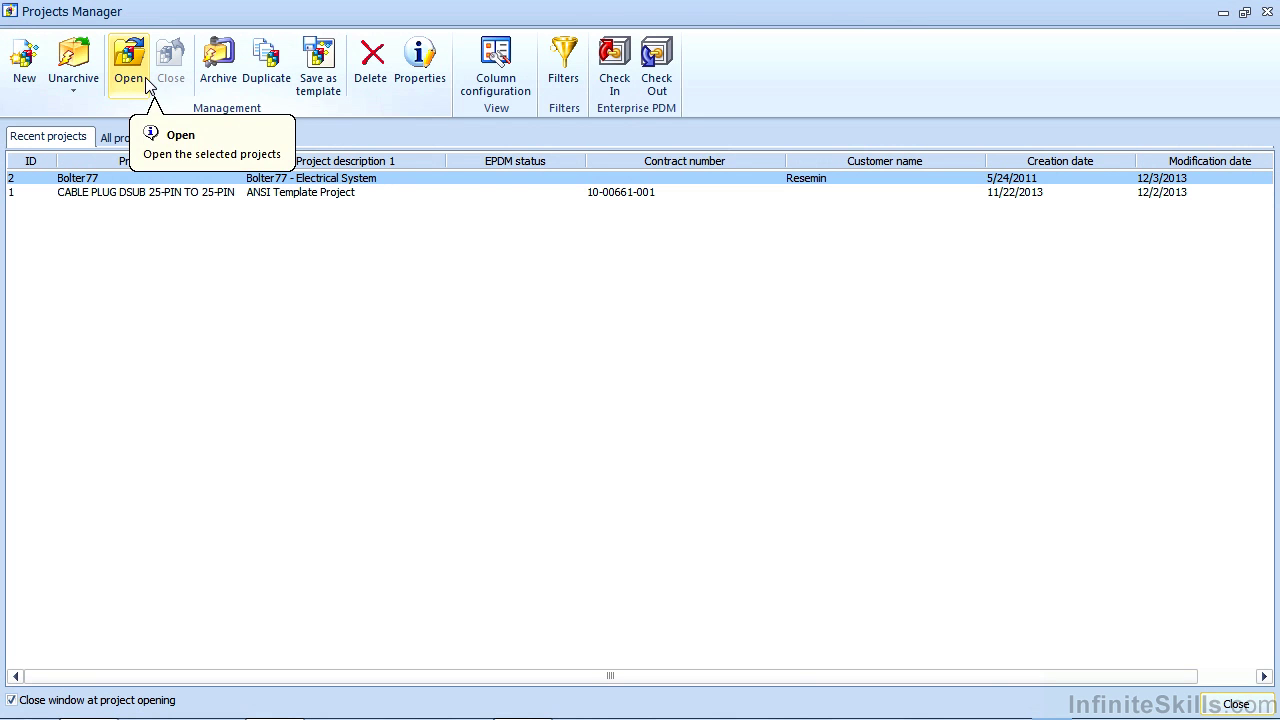
Open Bolter77 and expand its 1 - Document book, 0 - SolidWorks Files and 1 - Power folders.
double_click(385, 180)
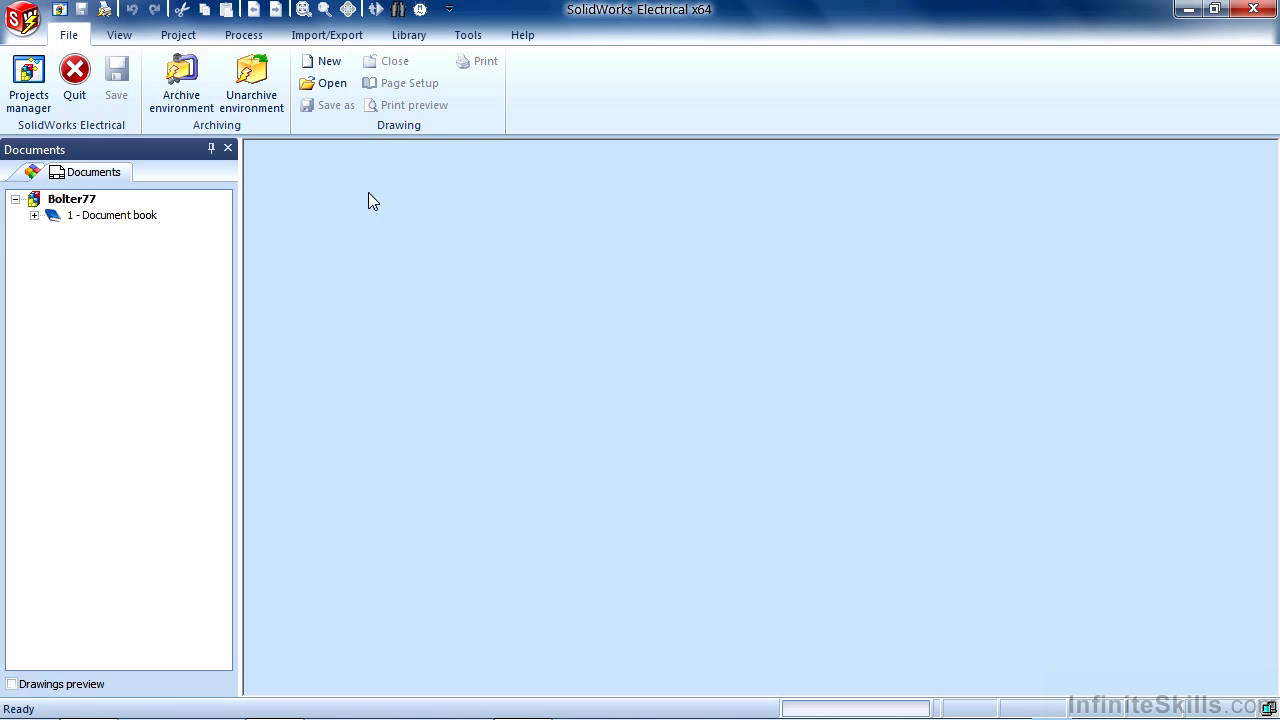
left_click(34, 215)
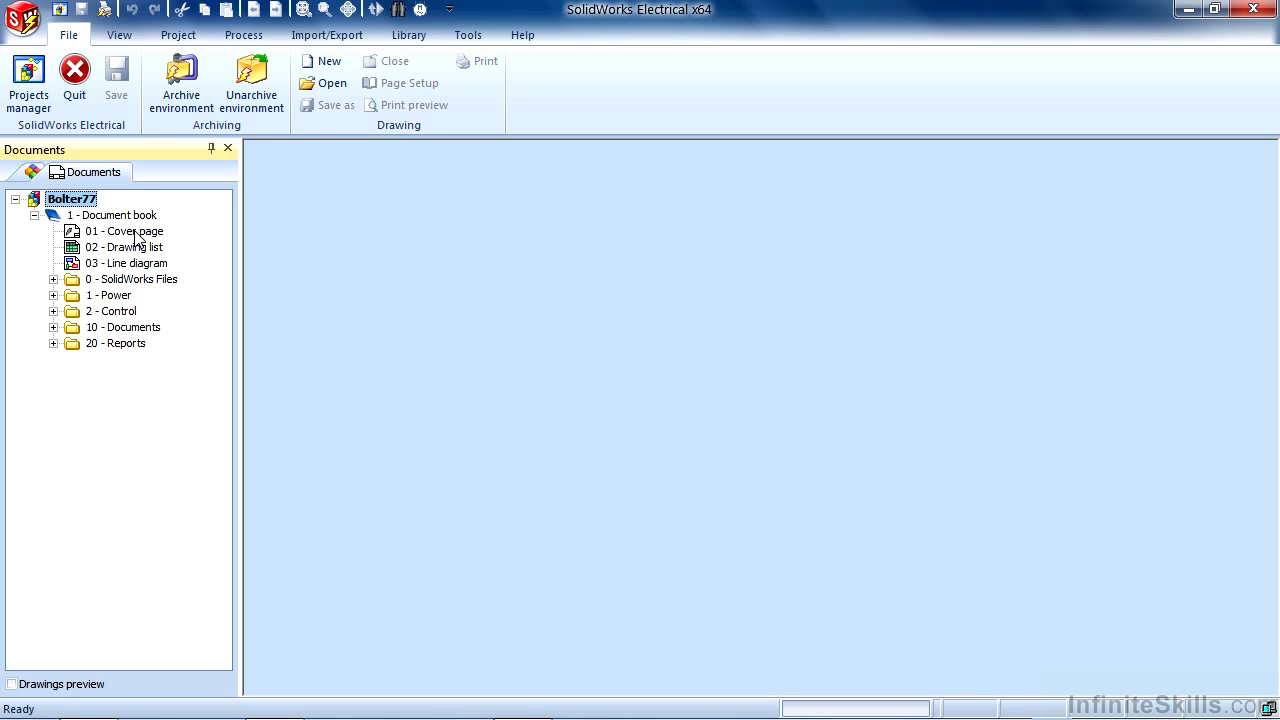
left_click(53, 279)
left_click(53, 311)
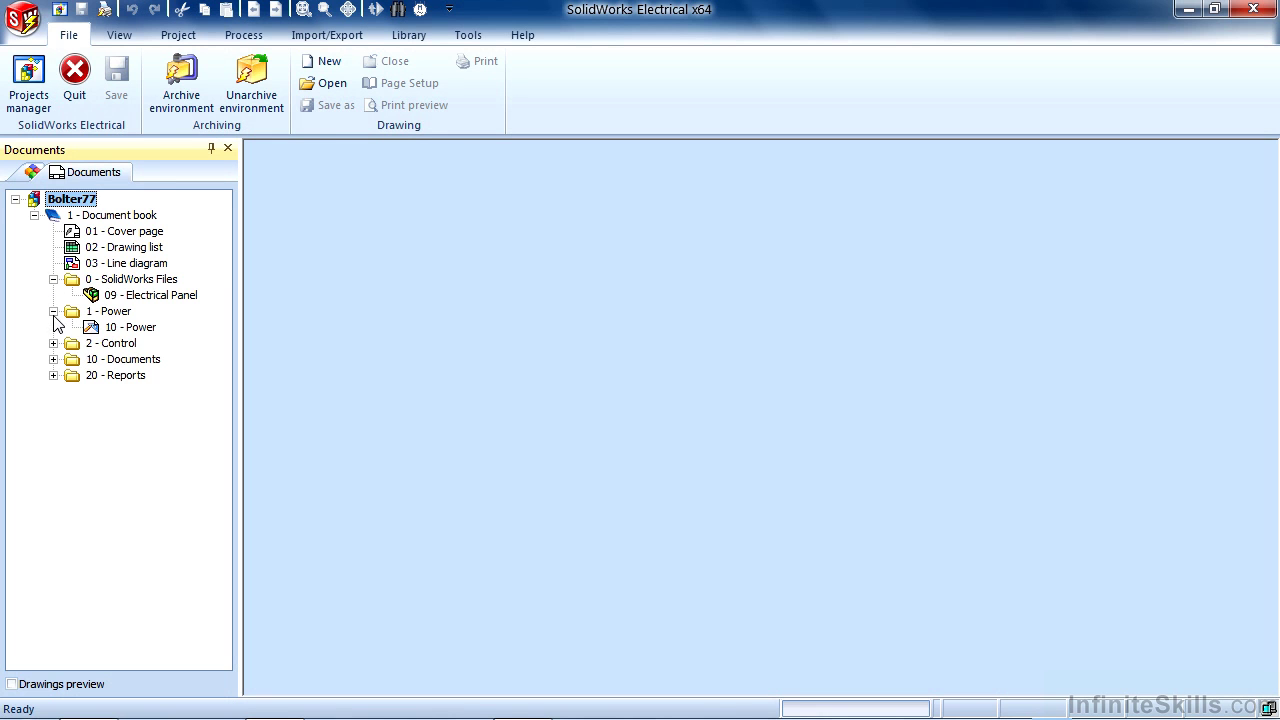
right_click(135, 334)
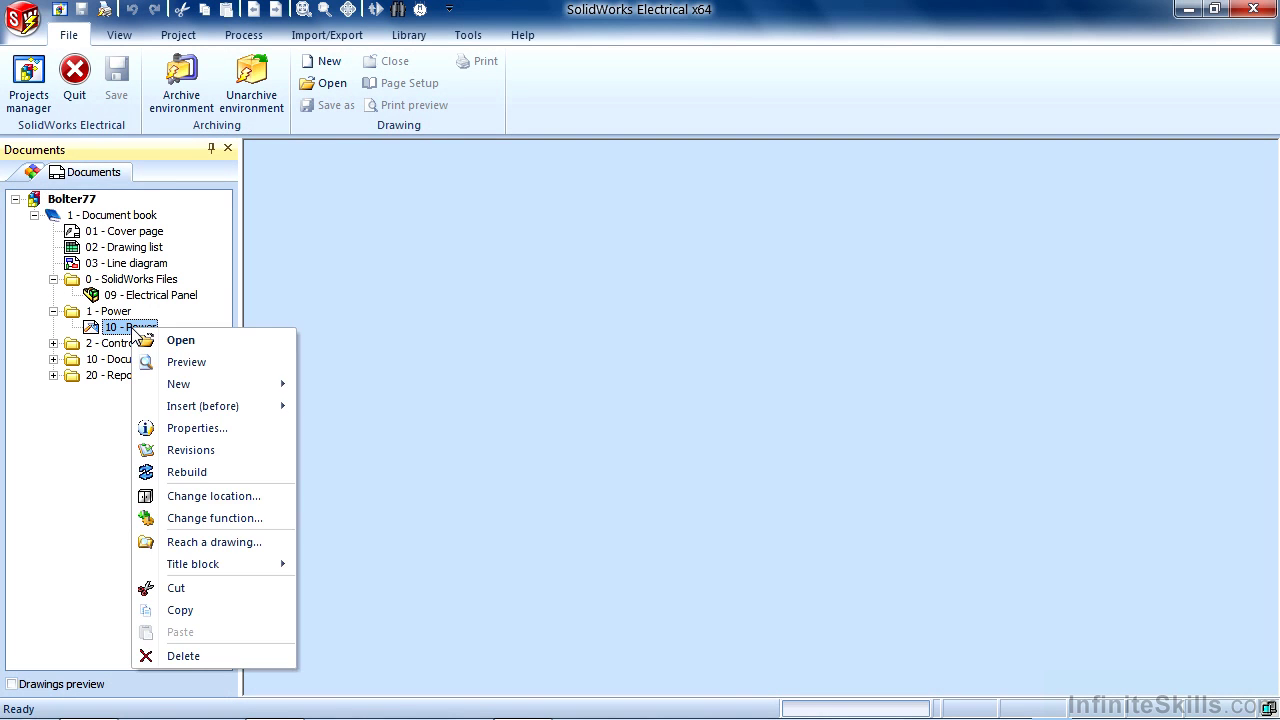
left_click(211, 372)
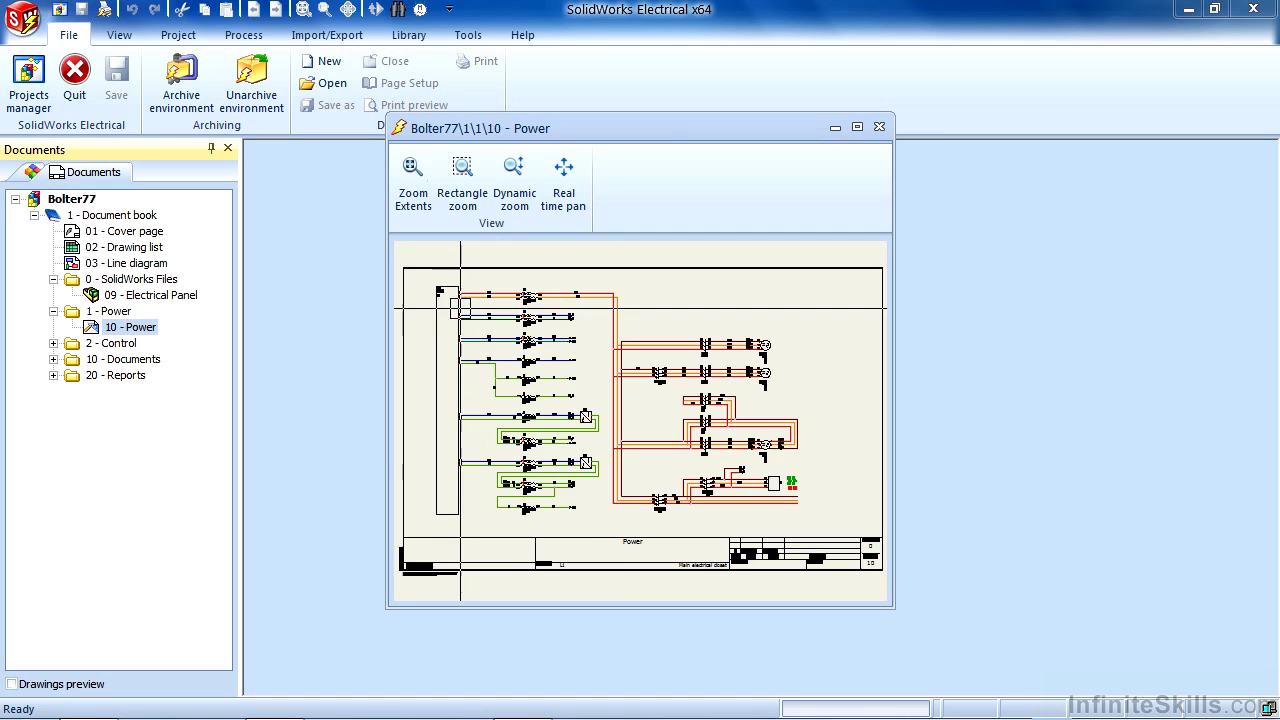
scroll(460, 308, "up", 5)
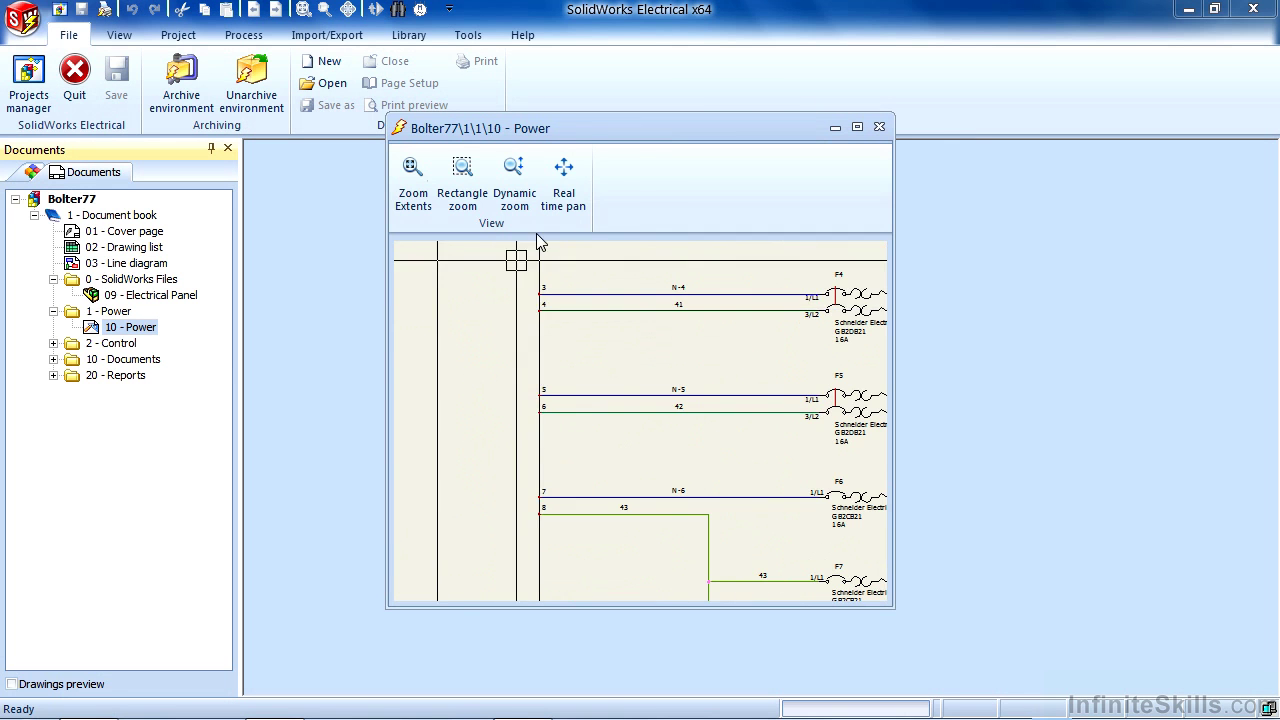
left_click(563, 180)
mouse_move(743, 349)
left_mouse_down()
mouse_move(450, 420)
mouse_move(436, 477)
left_mouse_up()
left_click_drag(776, 327, 562, 471)
left_click(879, 127)
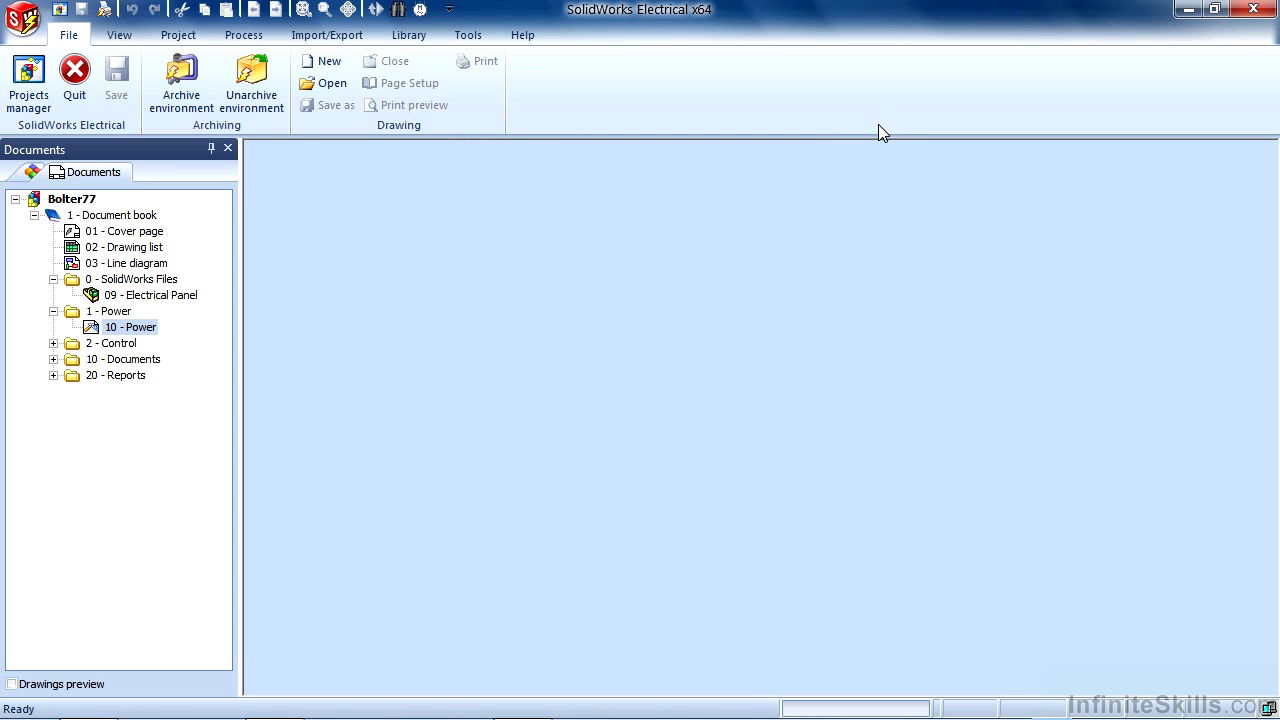
Select the 10 - Power drawing and view its context menu without choosing anything.
left_click(121, 329)
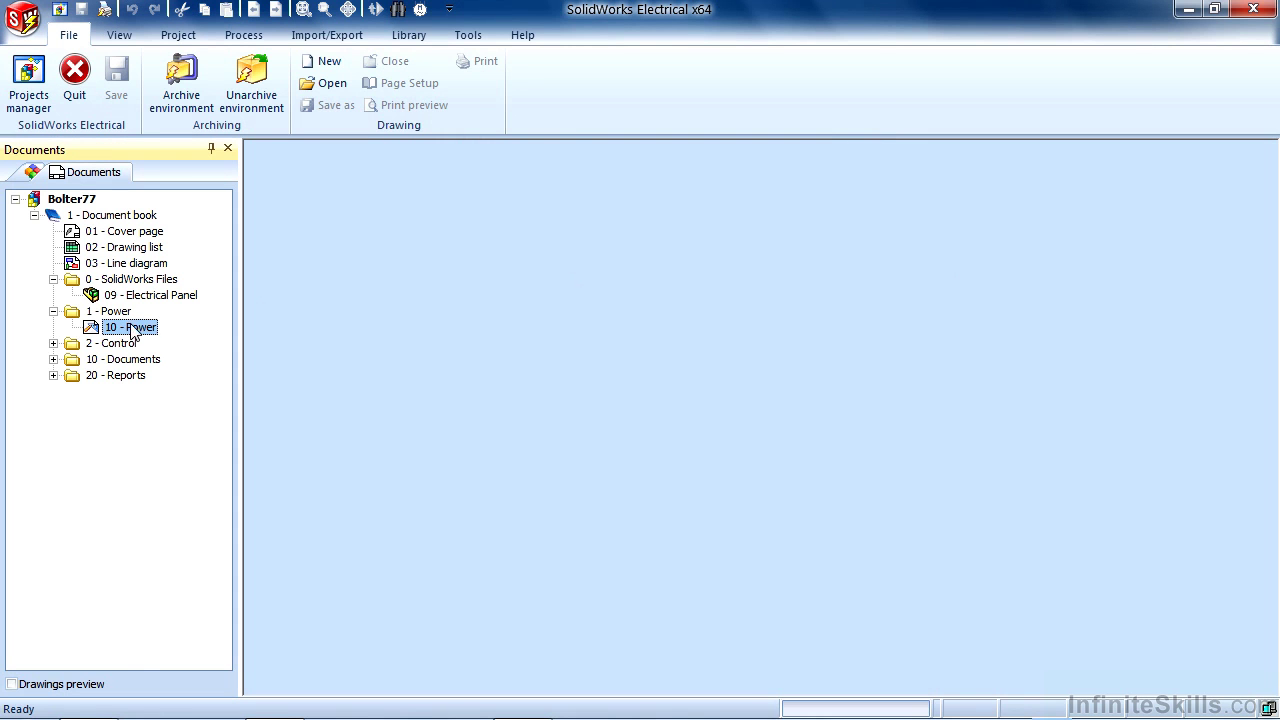
right_click(133, 327)
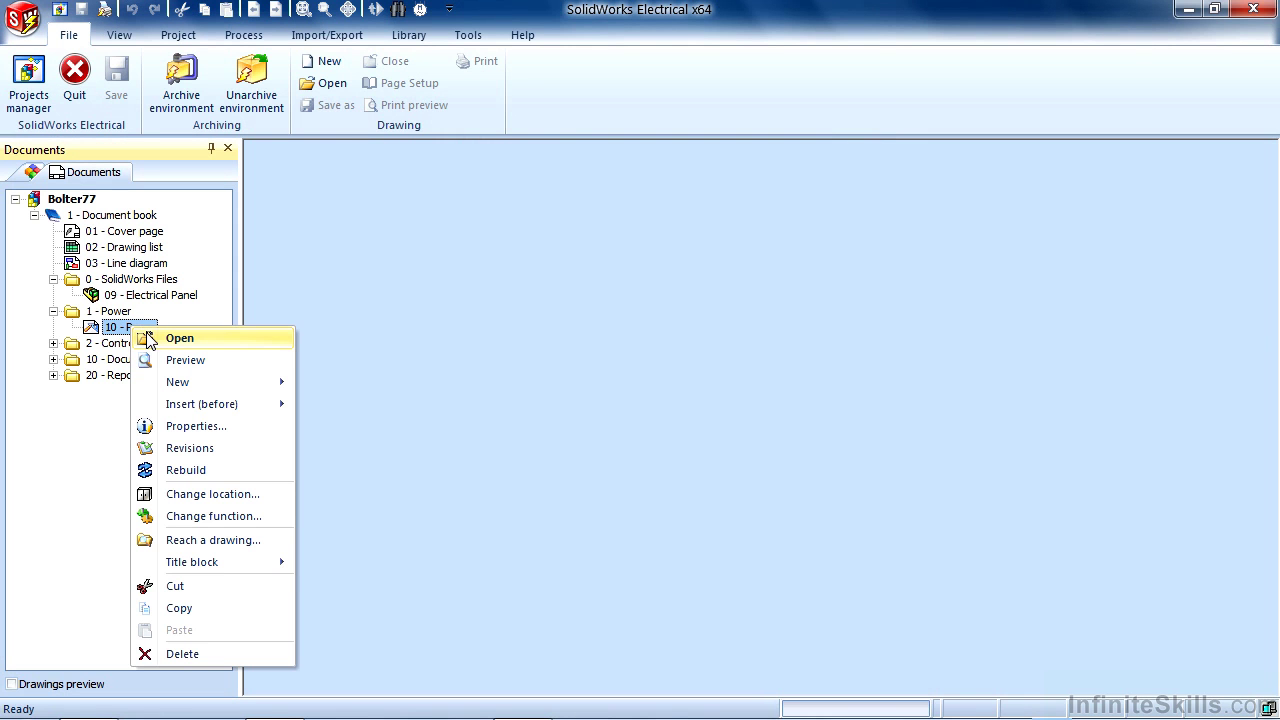
key("Escape")
Expand 2 - Control and 10 - Documents, then bring up the Bolter77 project's context menu.
left_click(53, 343)
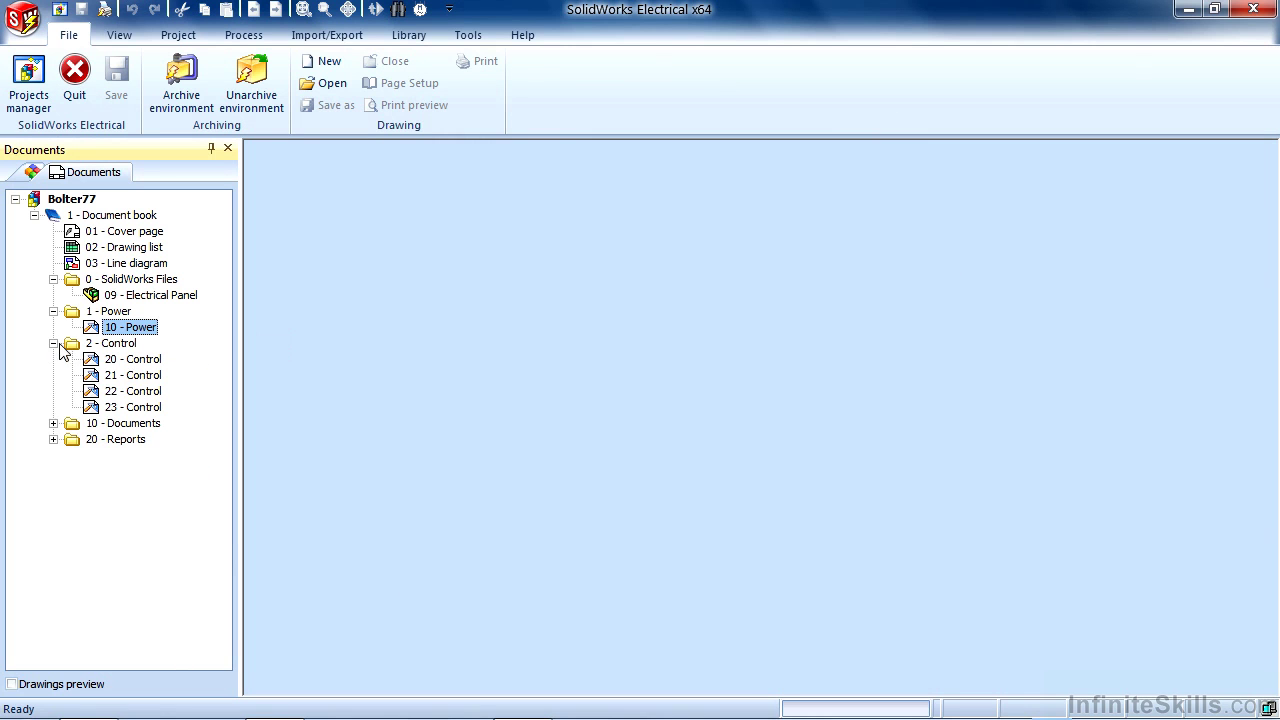
left_click(53, 423)
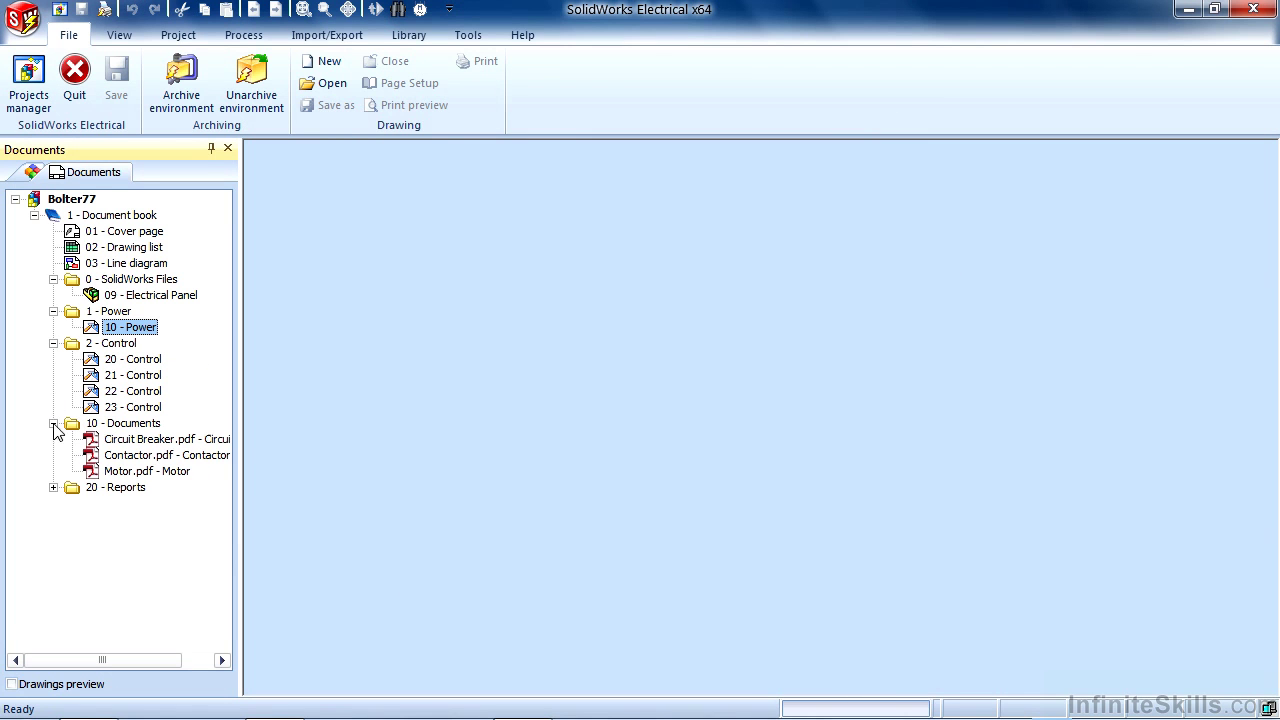
left_click(70, 201)
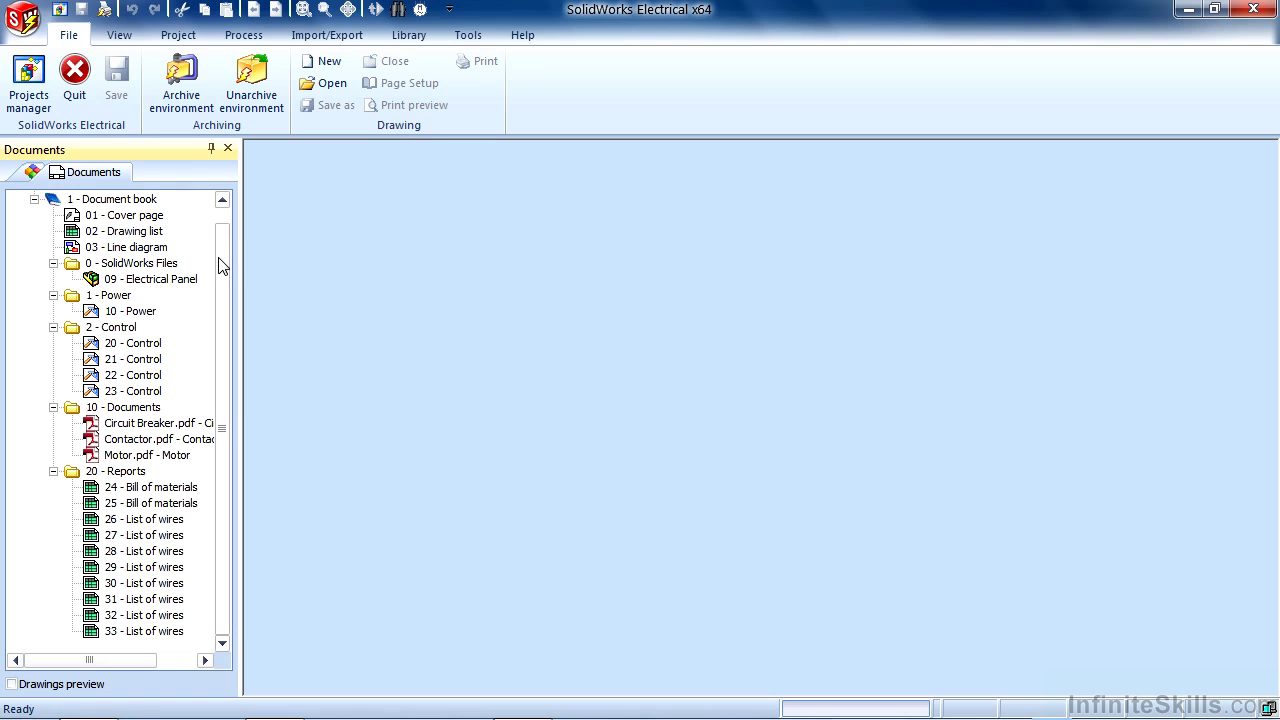
left_click_drag(221, 266, 226, 224)
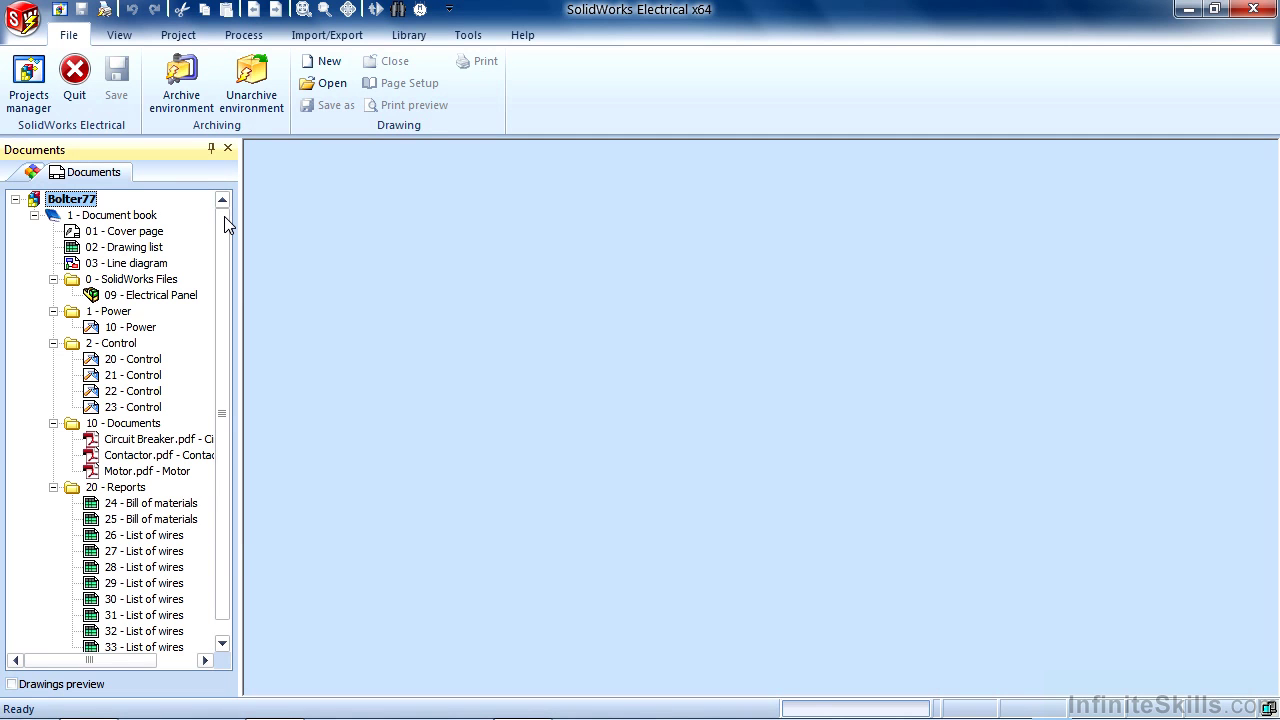
right_click(95, 200)
Close Bolter77, cancel the running command, and show the Projects Manager's Unarchive options.
left_click(160, 531)
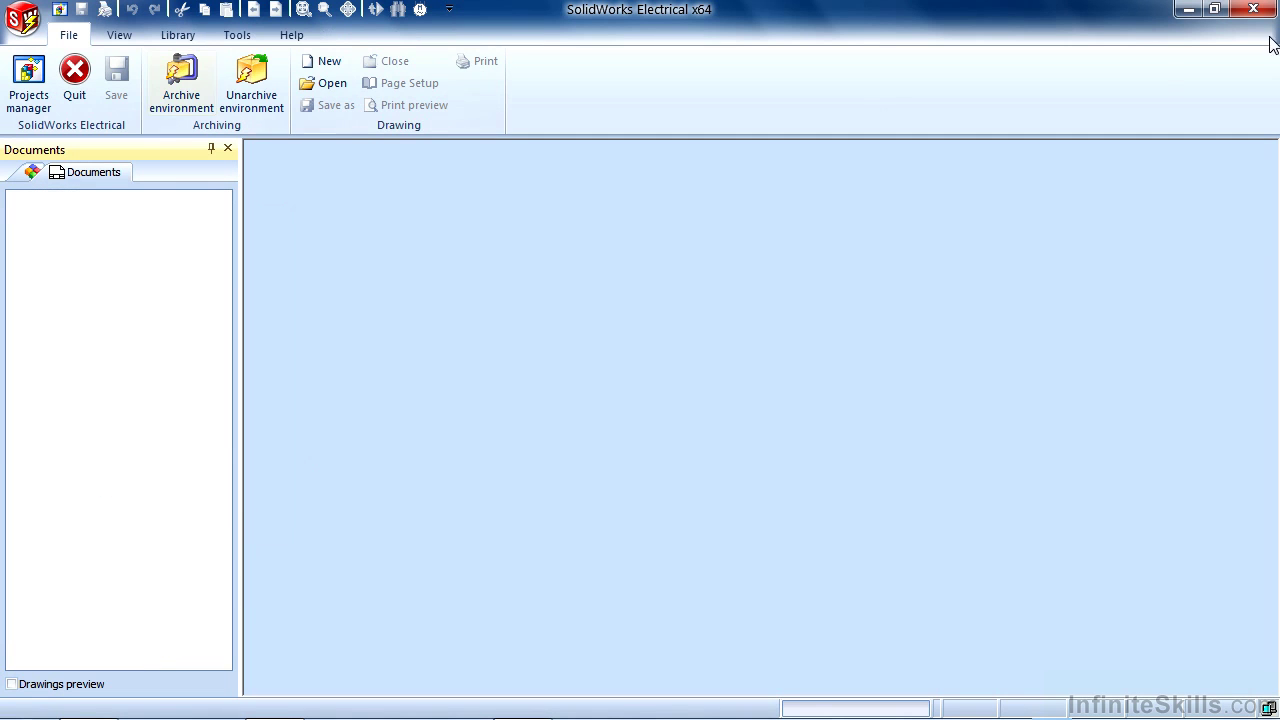
left_click(1253, 9)
left_click(668, 422)
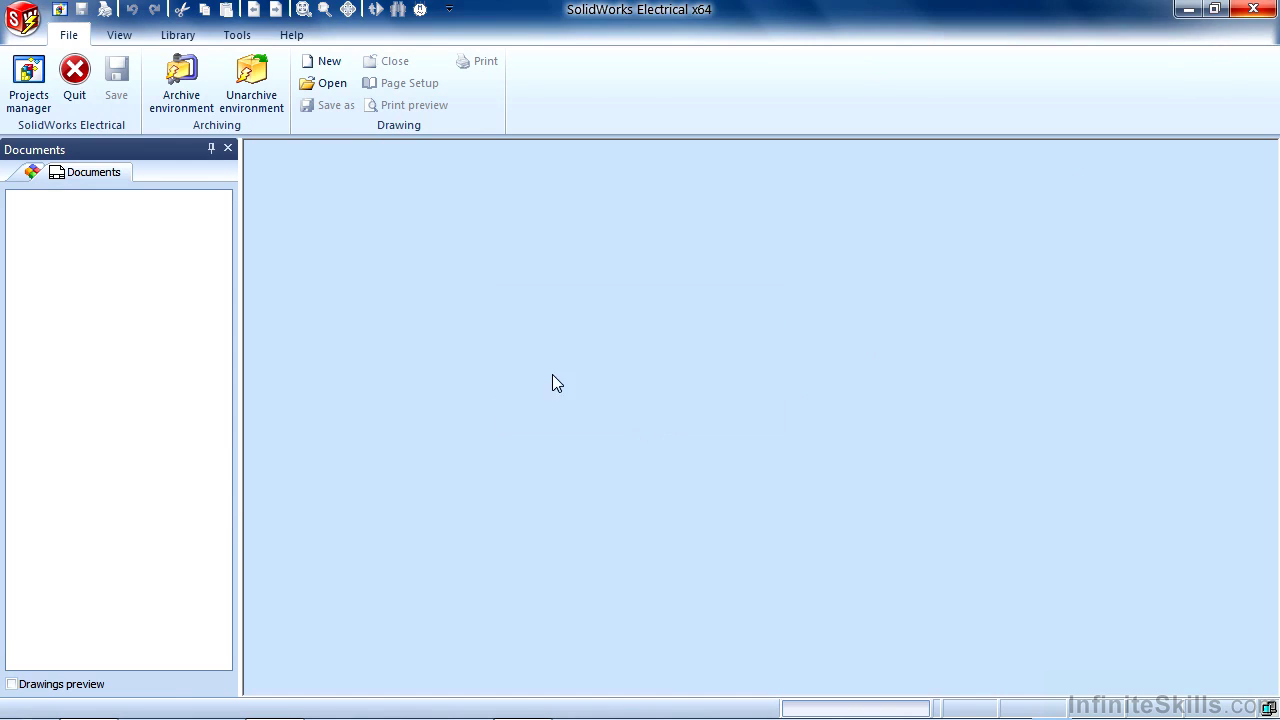
left_click(28, 86)
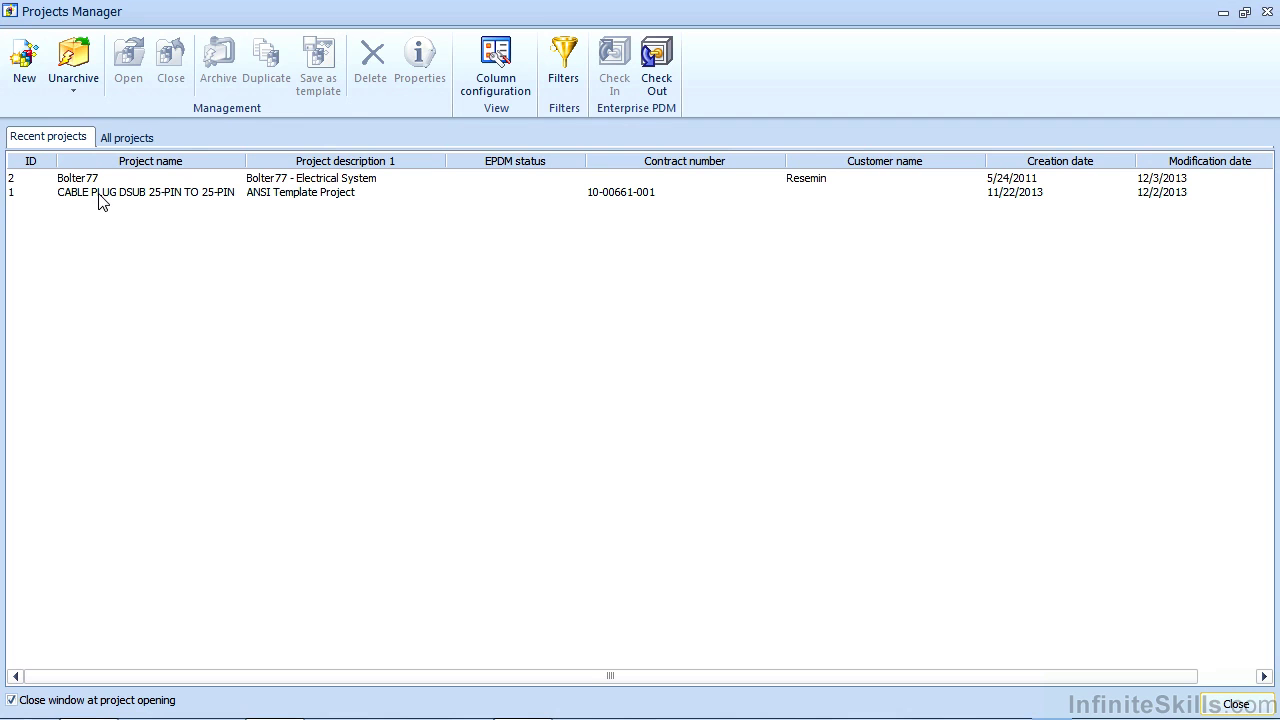
left_click(79, 92)
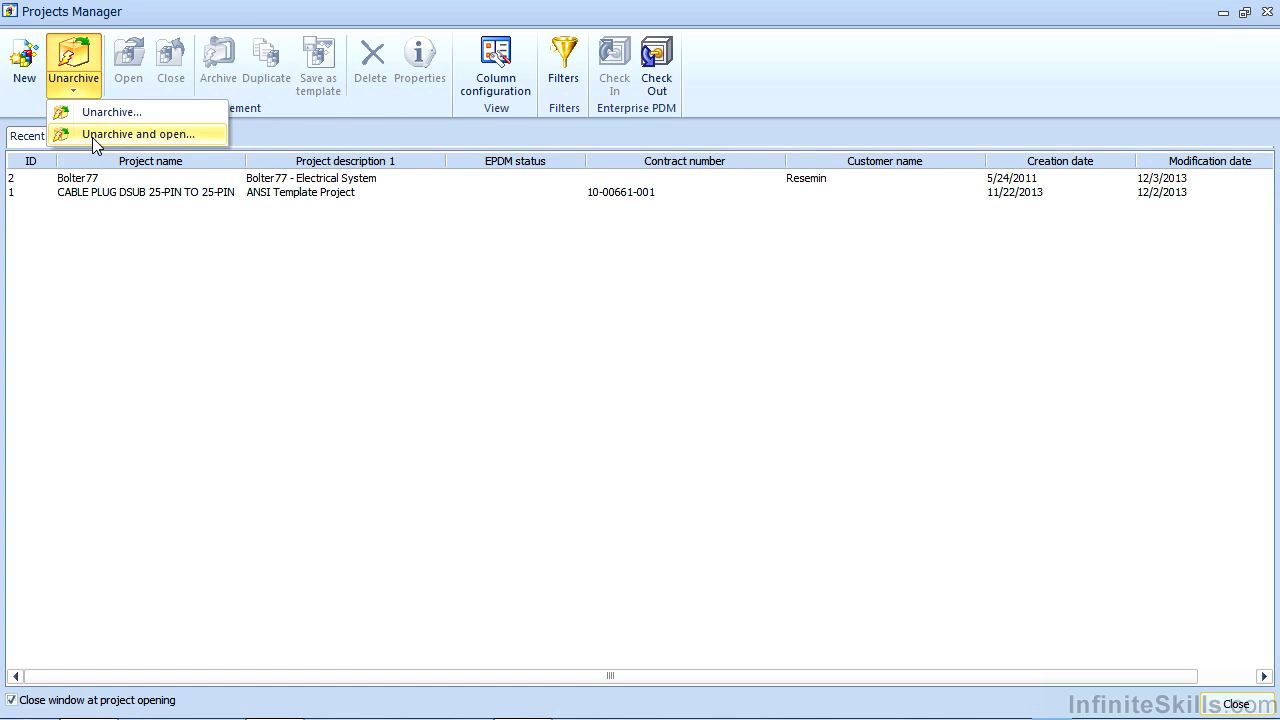
Start Unarchive and select Project X.proj.tewzip on the Desktop, bringing up its file actions.
left_click(108, 114)
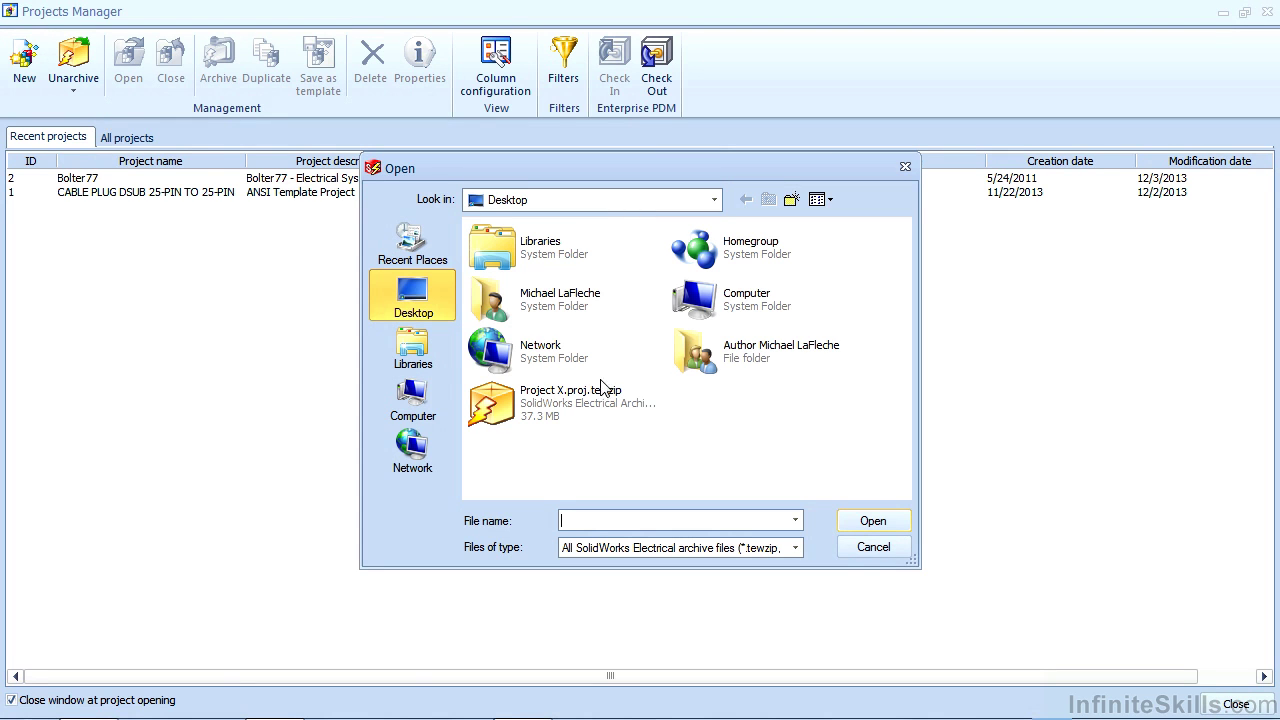
left_click(528, 408)
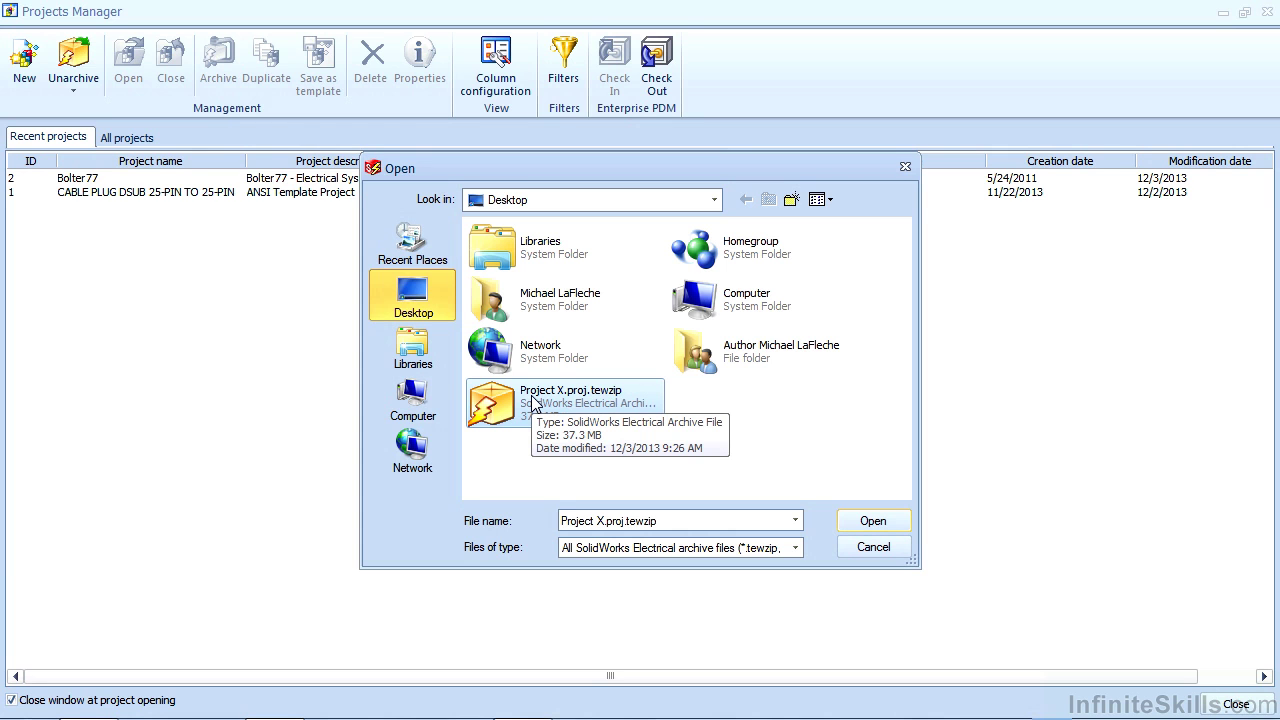
right_click(535, 404)
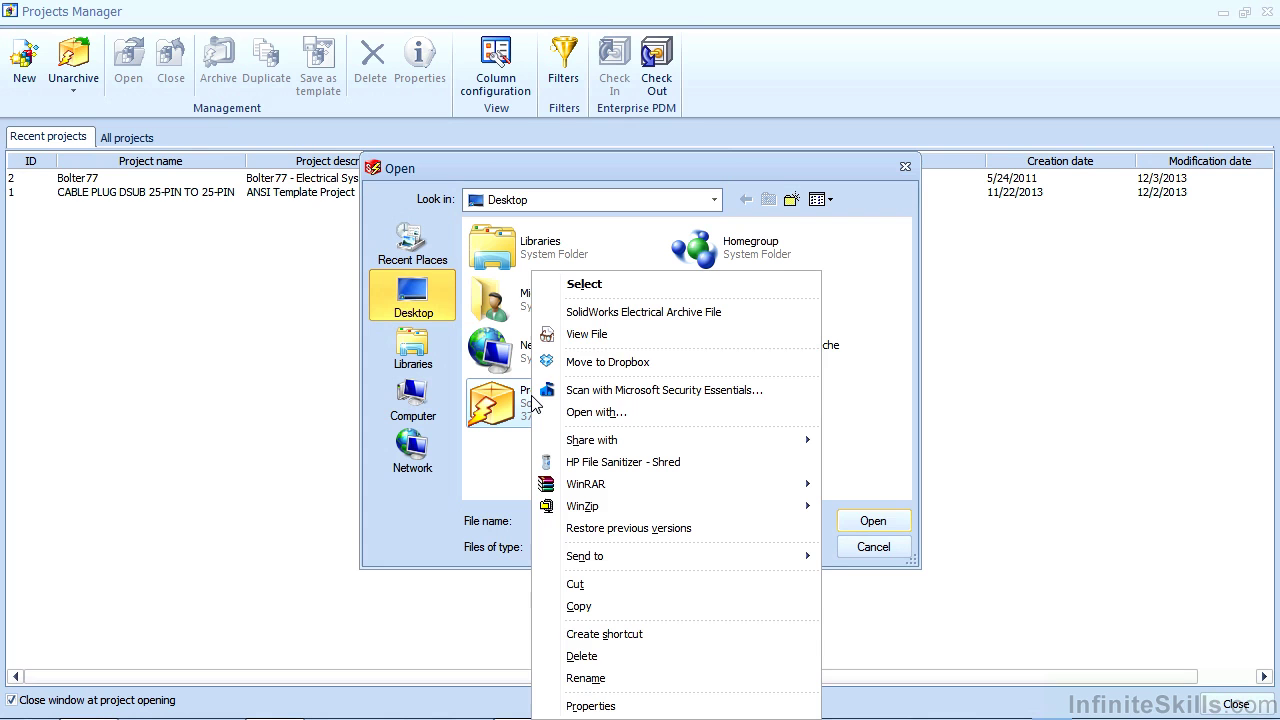
left_click(590, 334)
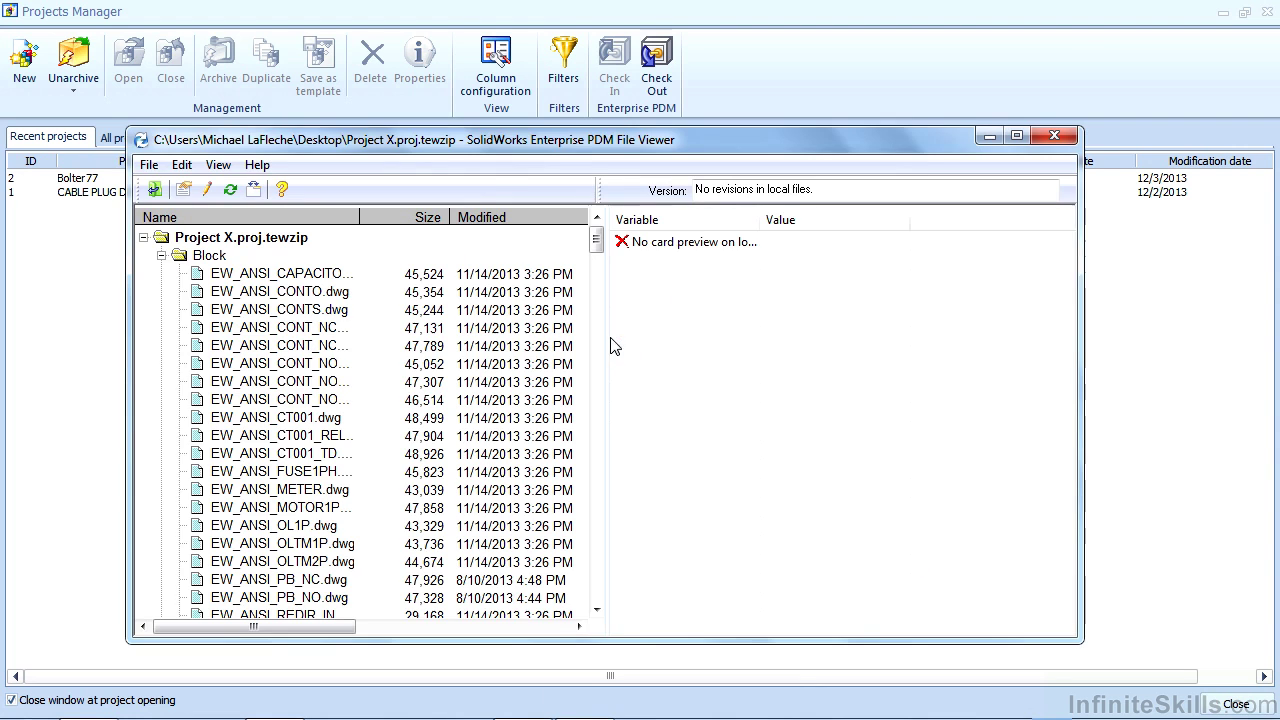
double_click(610, 142)
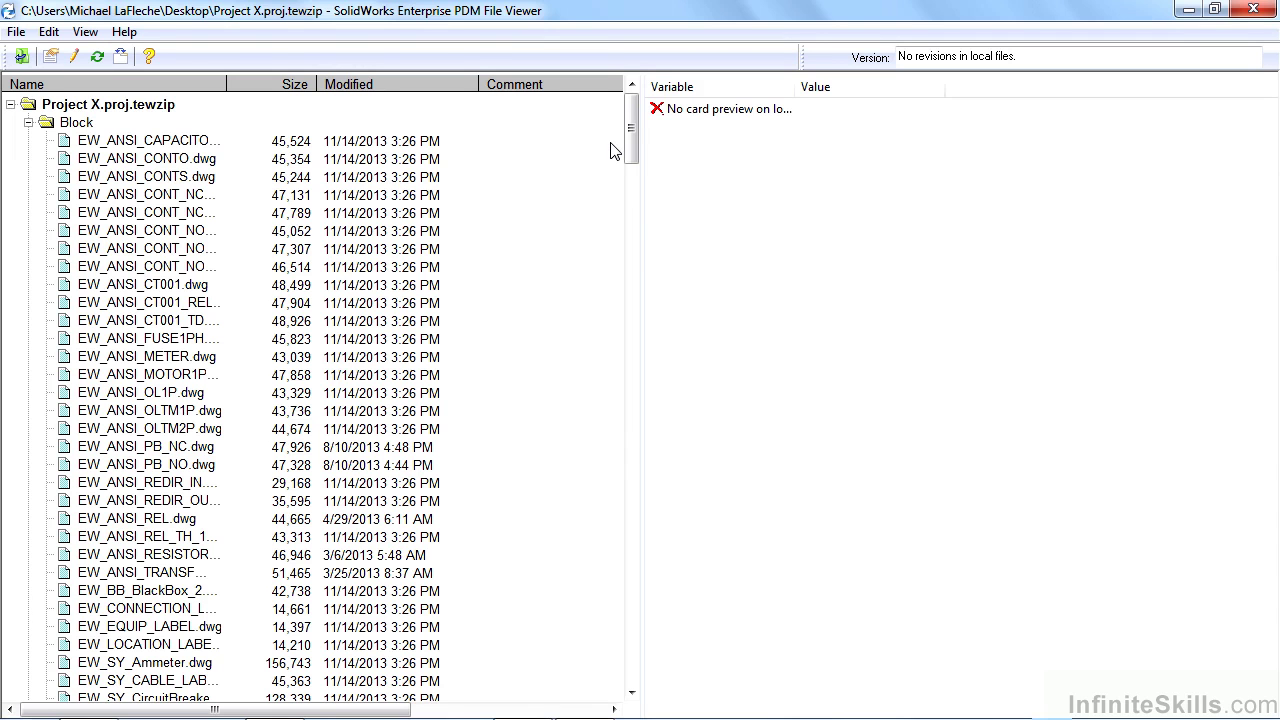
left_click_drag(227, 88, 320, 94)
left_click_drag(629, 133, 620, 517)
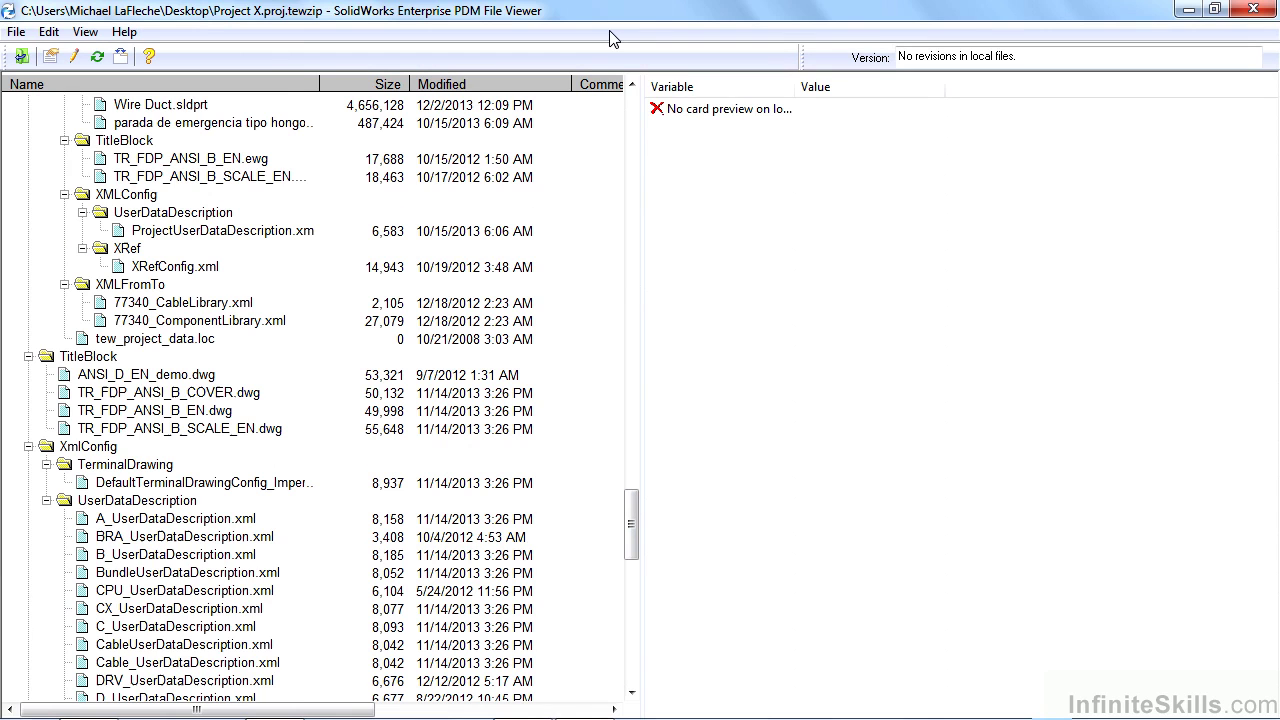
left_click(1252, 10)
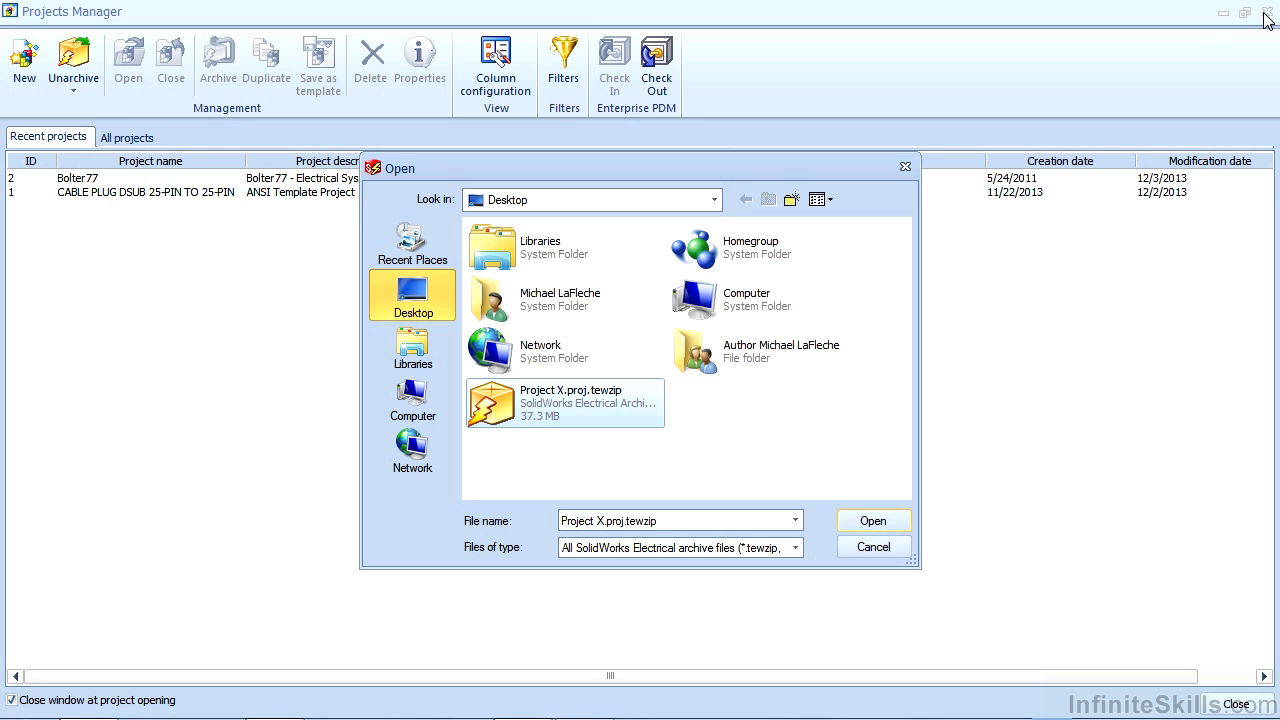
Unarchive Project X.proj.tewzip, renaming the project from Bolter77 to Bolter78 after the duplicate-name warning.
left_click(884, 528)
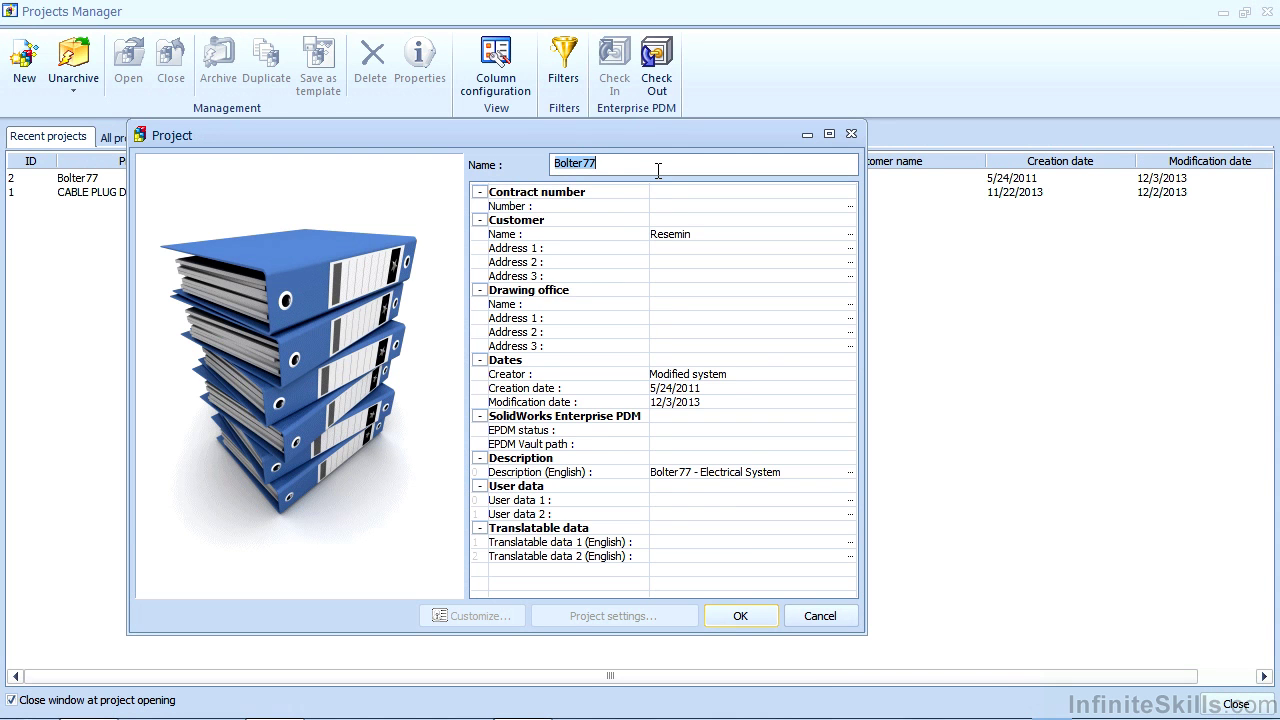
left_click(737, 616)
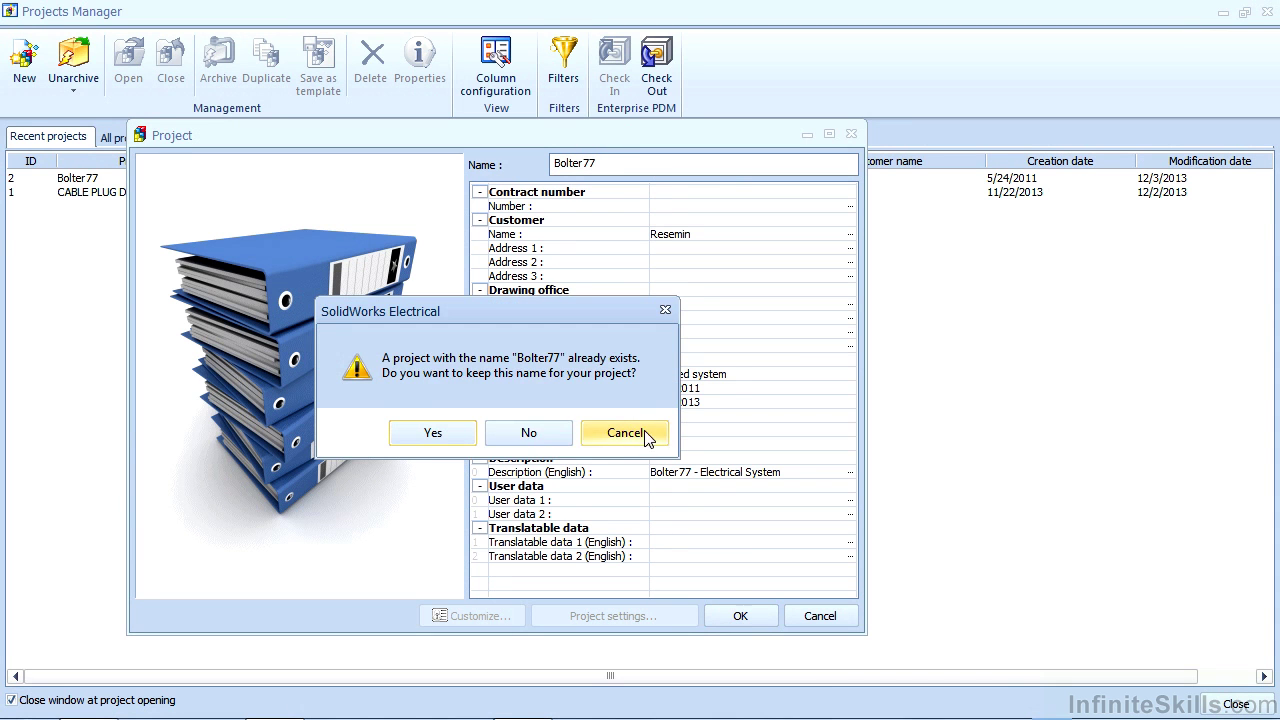
left_click(635, 433)
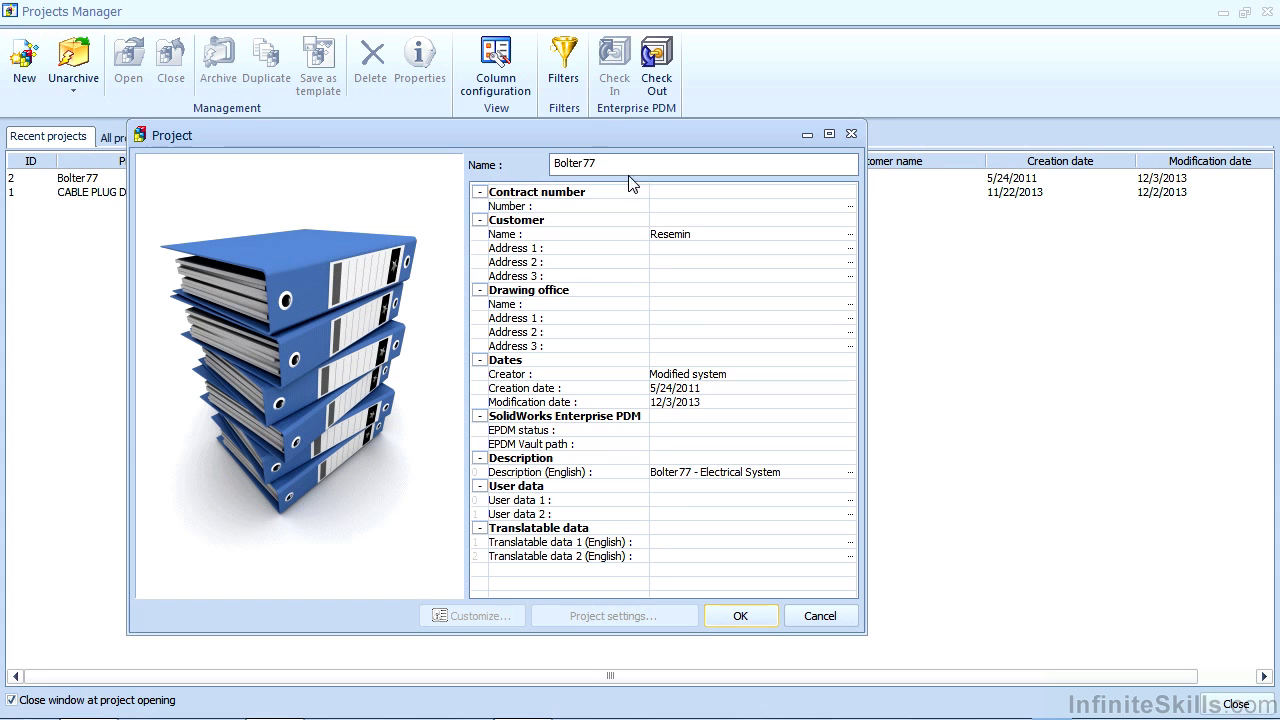
left_click(634, 165)
key("BackSpace")
type("8")
left_click(745, 614)
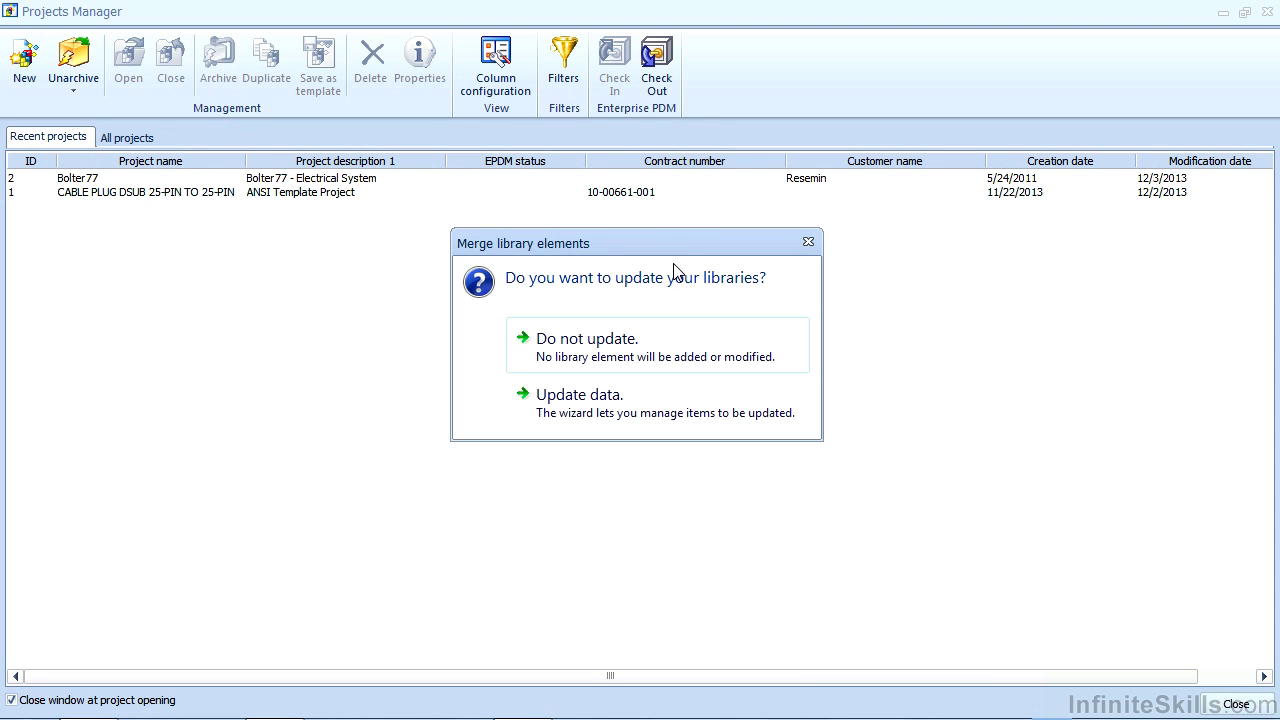
Choose Update data, then pass the Welcome and Data selection pages keeping all data types.
left_click(606, 404)
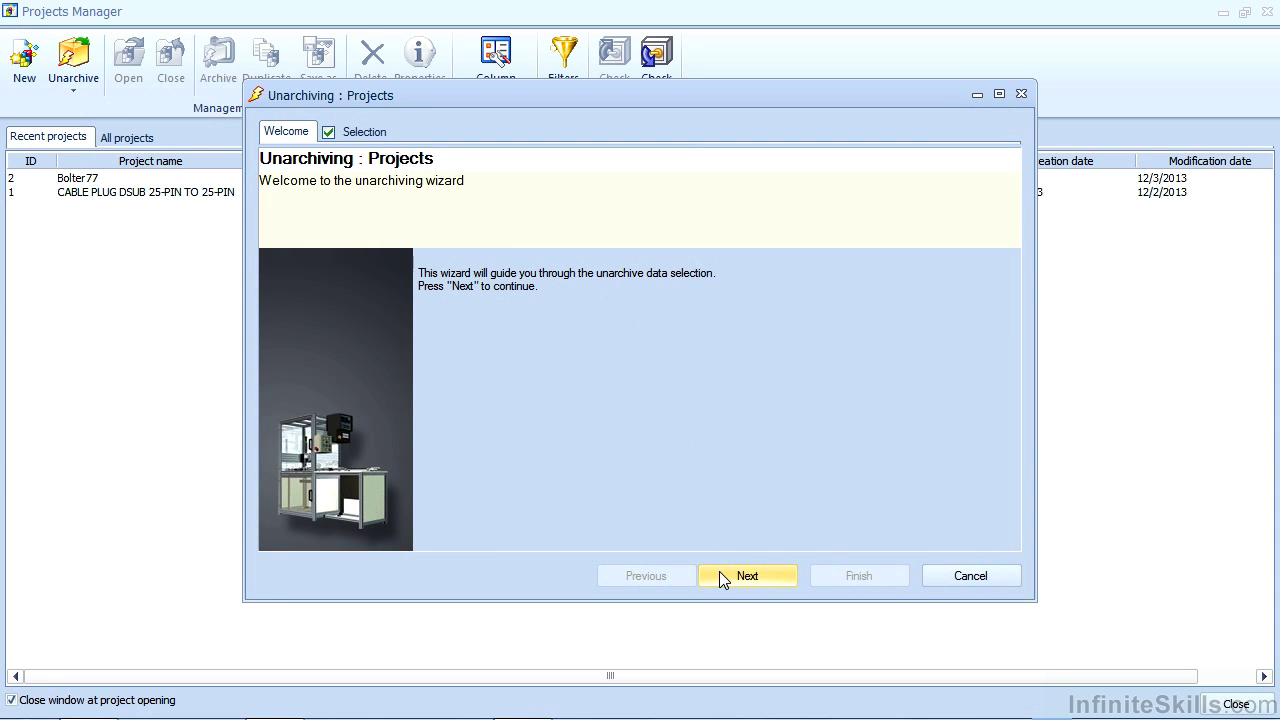
left_click(720, 572)
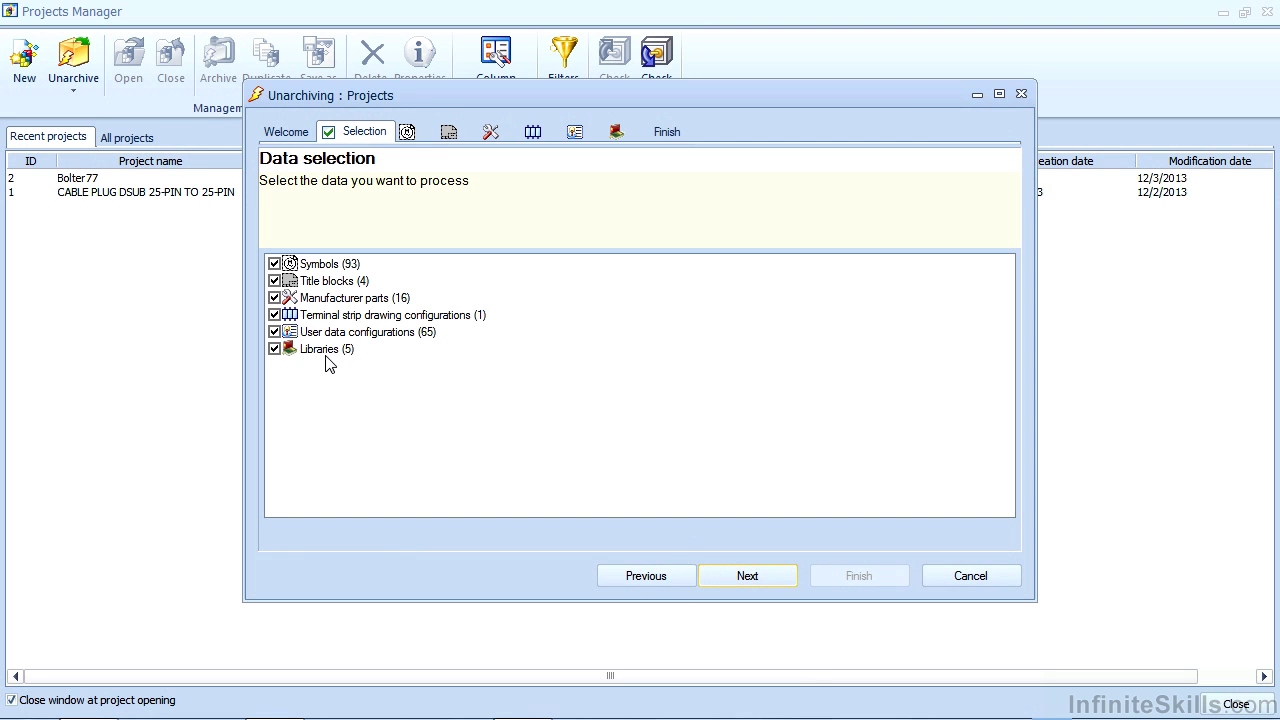
left_click(746, 575)
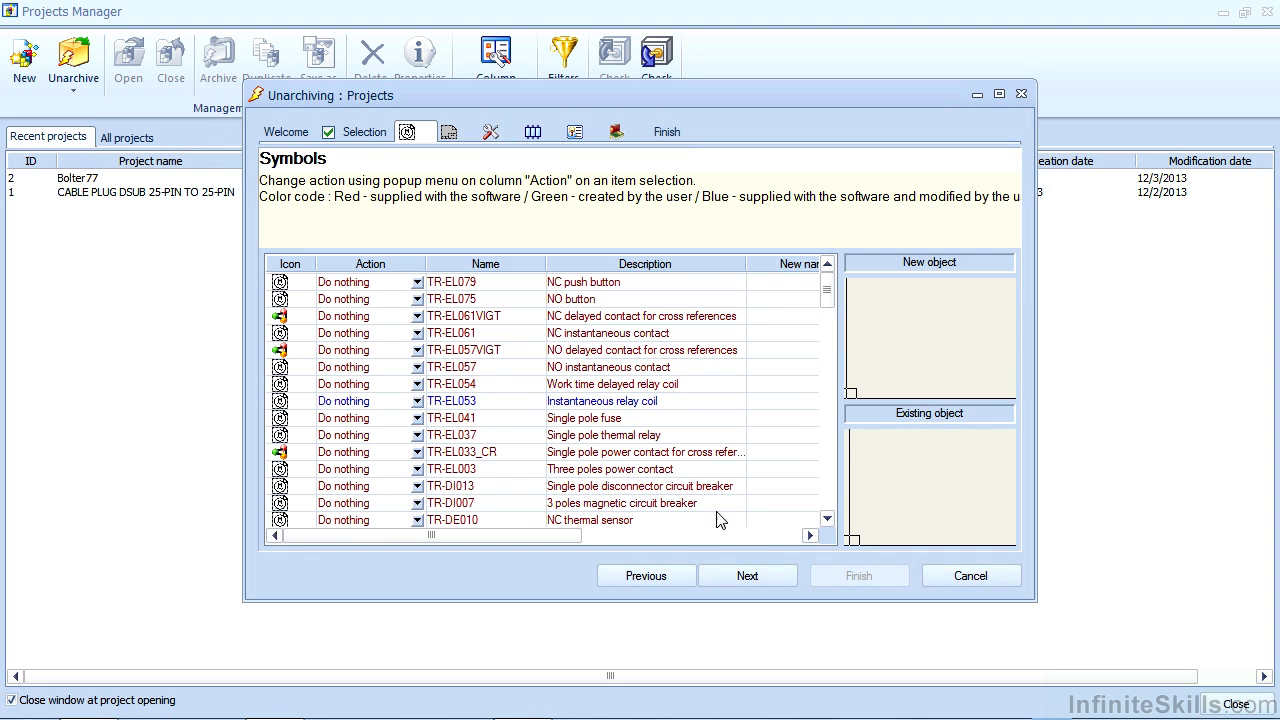
Try Replace for symbol TR-EL079, then set it back to Do nothing.
mouse_move(826, 291)
left_mouse_down()
mouse_move(843, 441)
mouse_move(843, 285)
left_mouse_up()
left_click(402, 285)
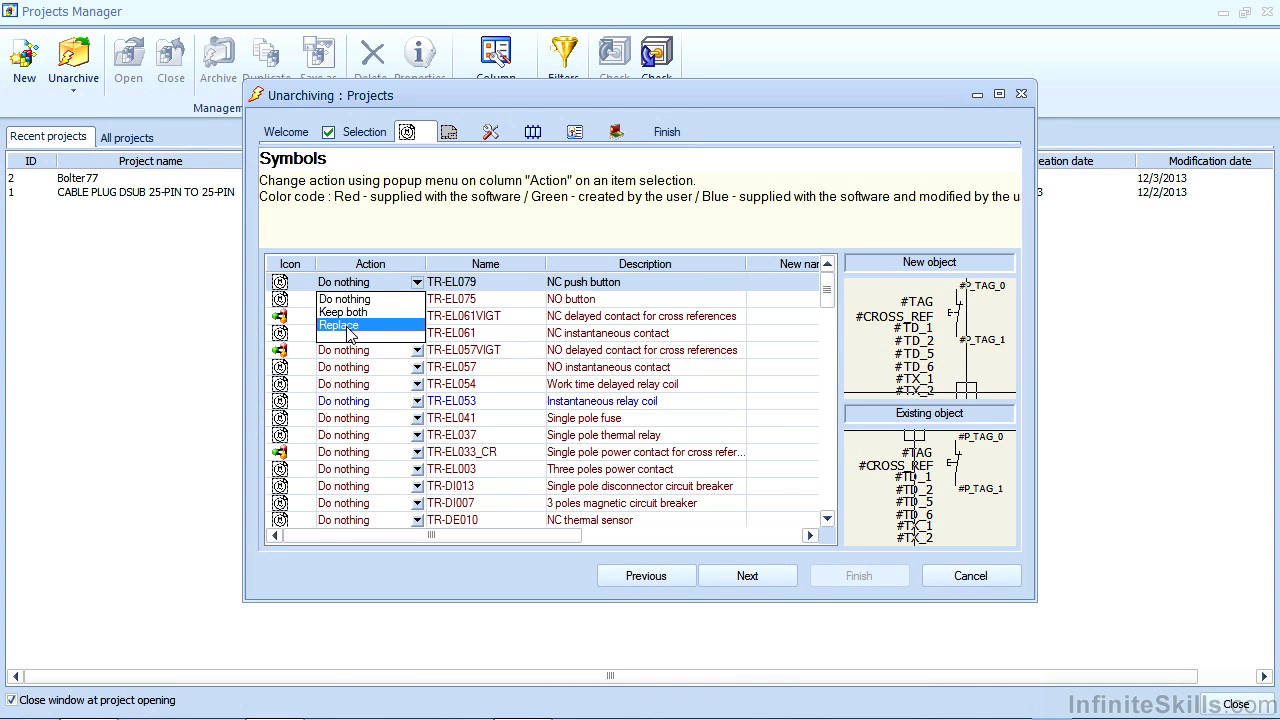
left_click(348, 325)
left_click(365, 282)
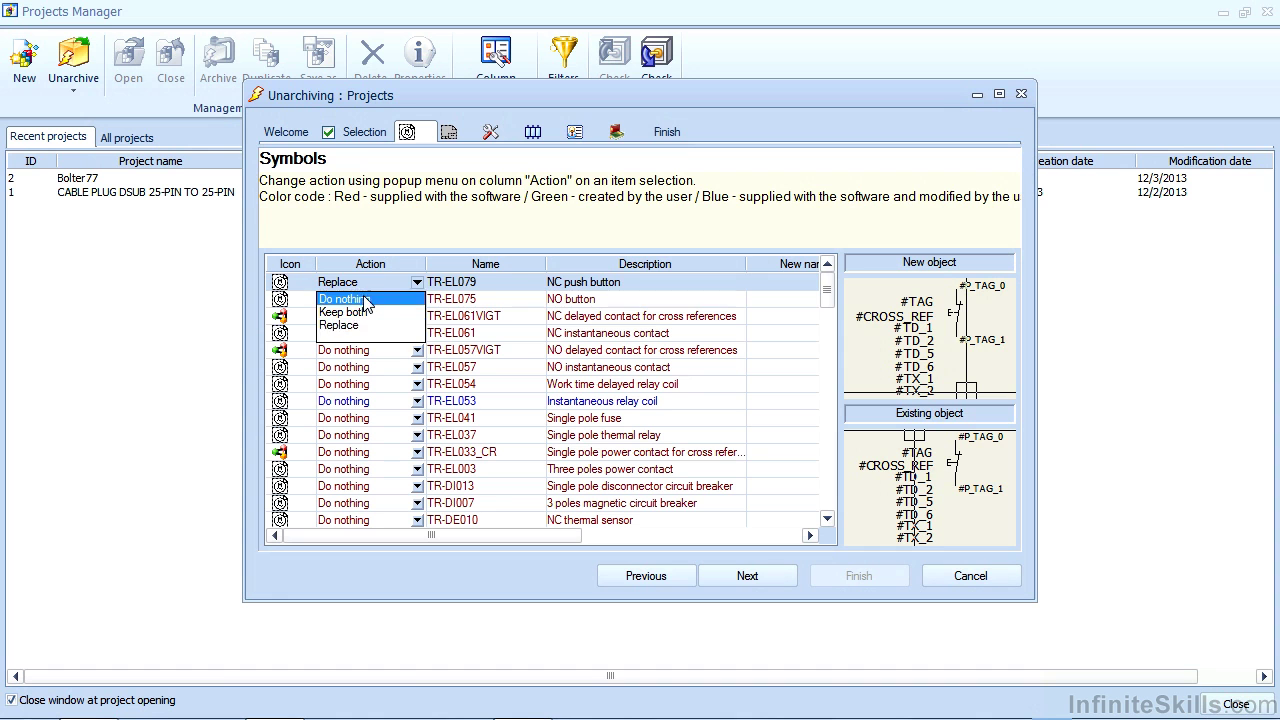
left_click(363, 300)
Skip through title blocks, manufacturer parts, terminal strips and user data, then finish and close the report.
left_click(748, 576)
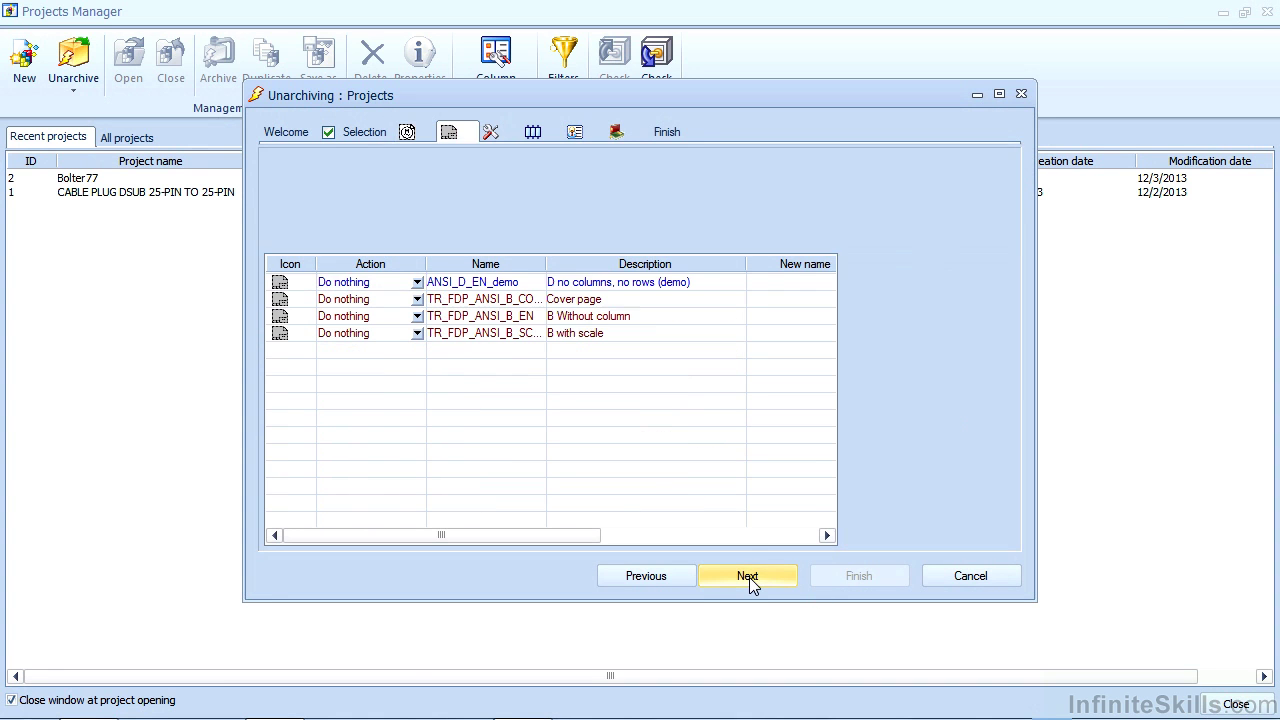
left_click(749, 577)
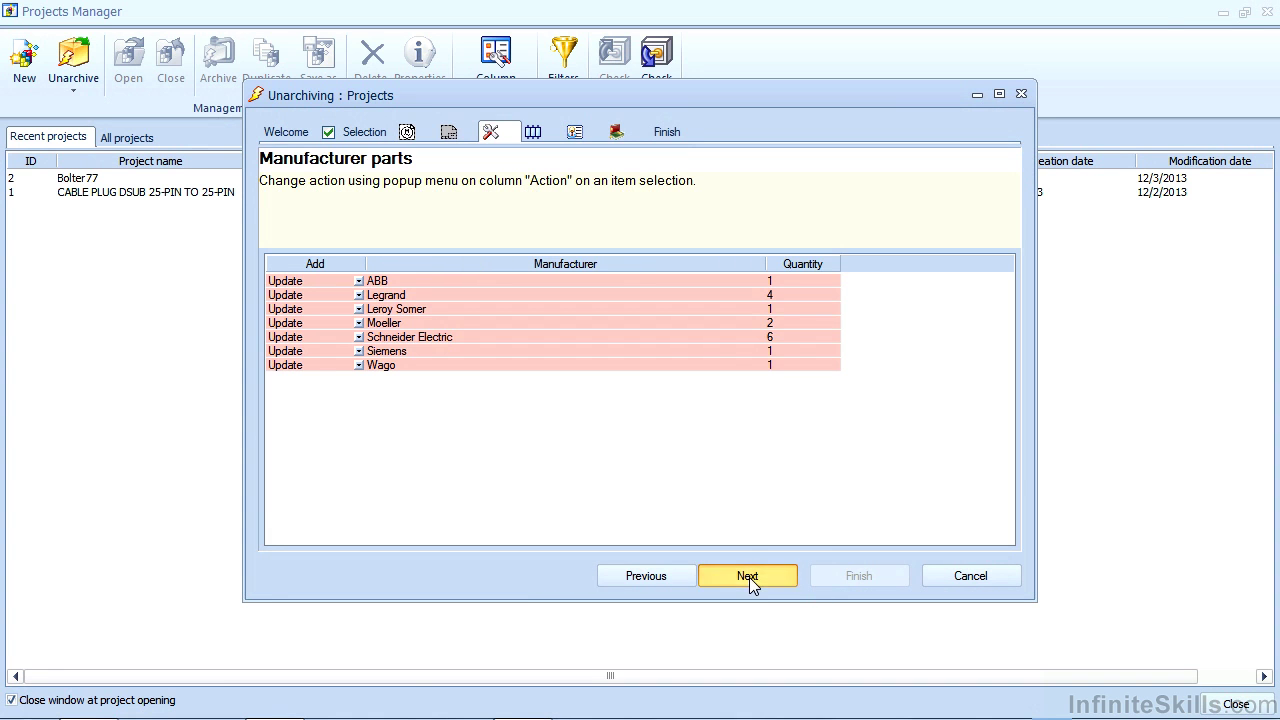
left_click(749, 577)
left_click(749, 577)
left_click(749, 577)
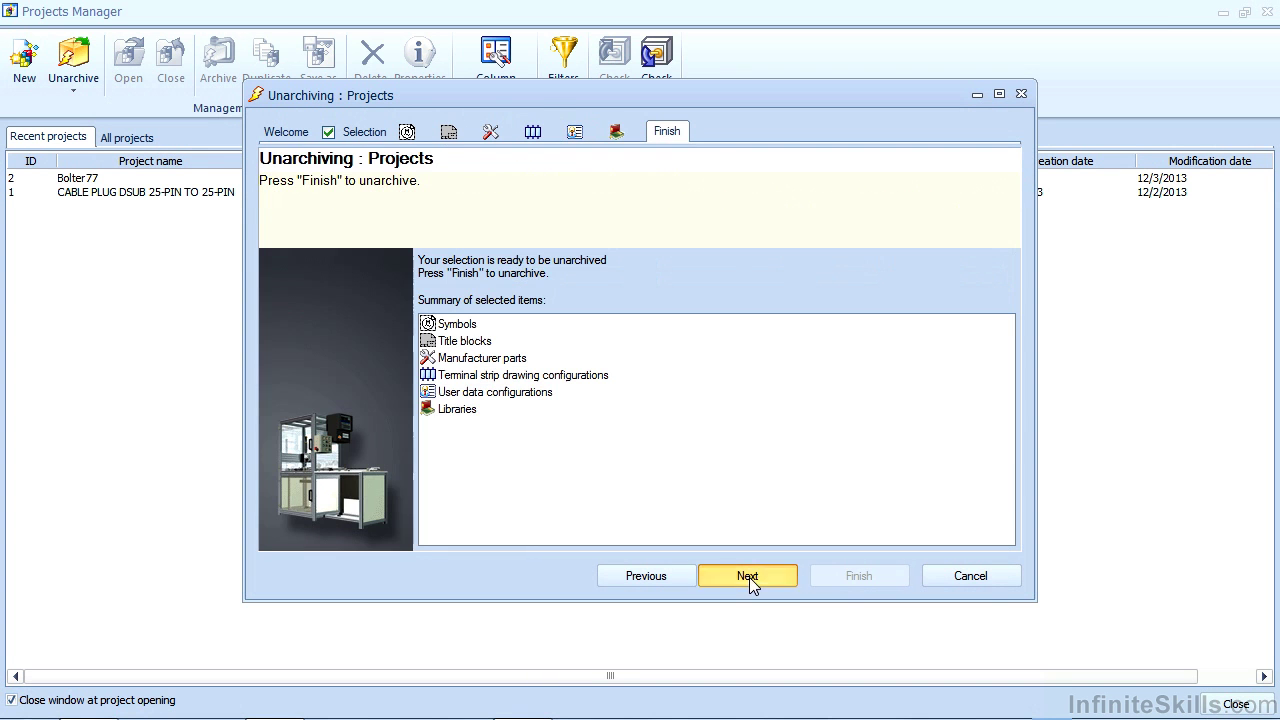
left_click(859, 577)
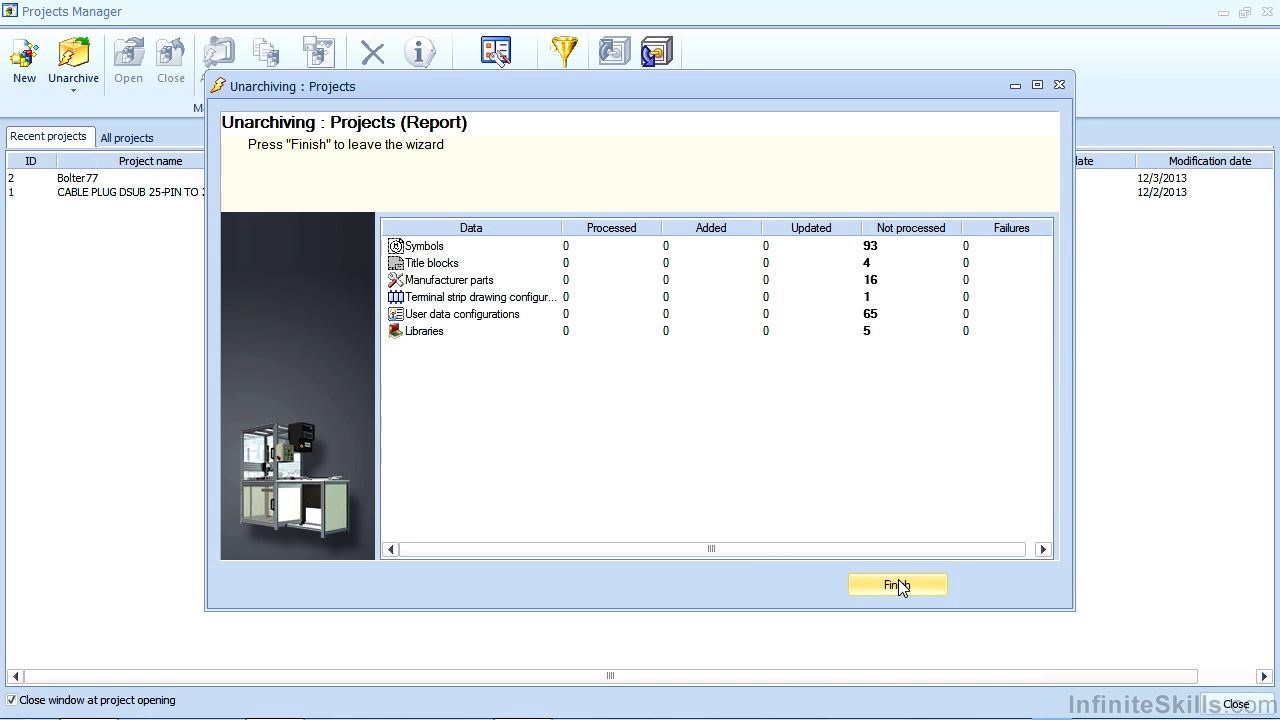
left_click(897, 586)
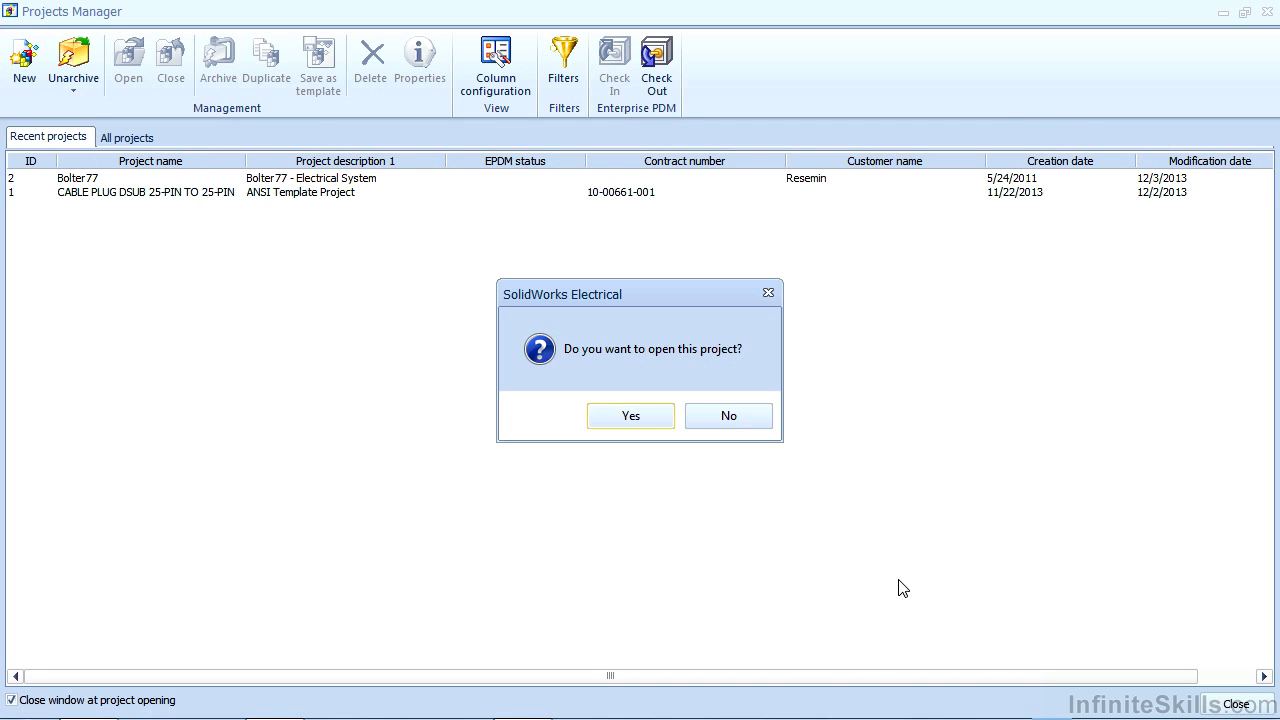
Open Bolter78, expand its 1 - Document book, and bring up the project's context menu.
left_click(652, 423)
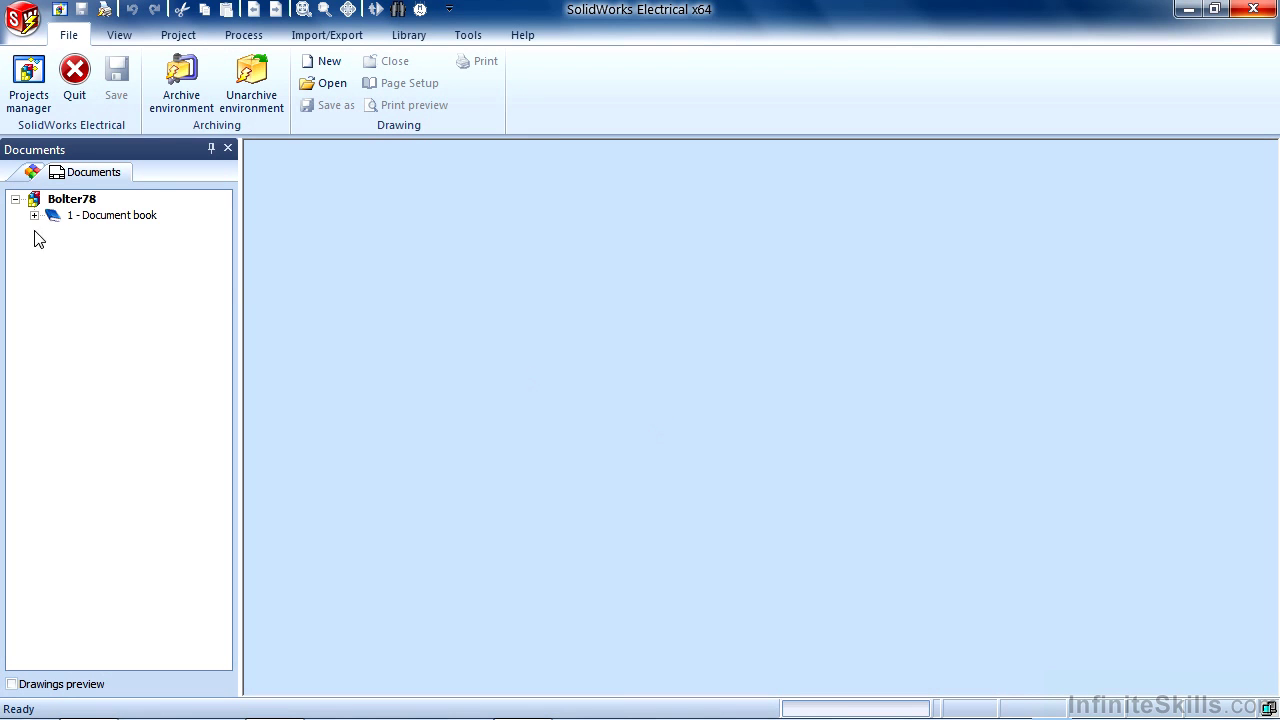
left_click(34, 216)
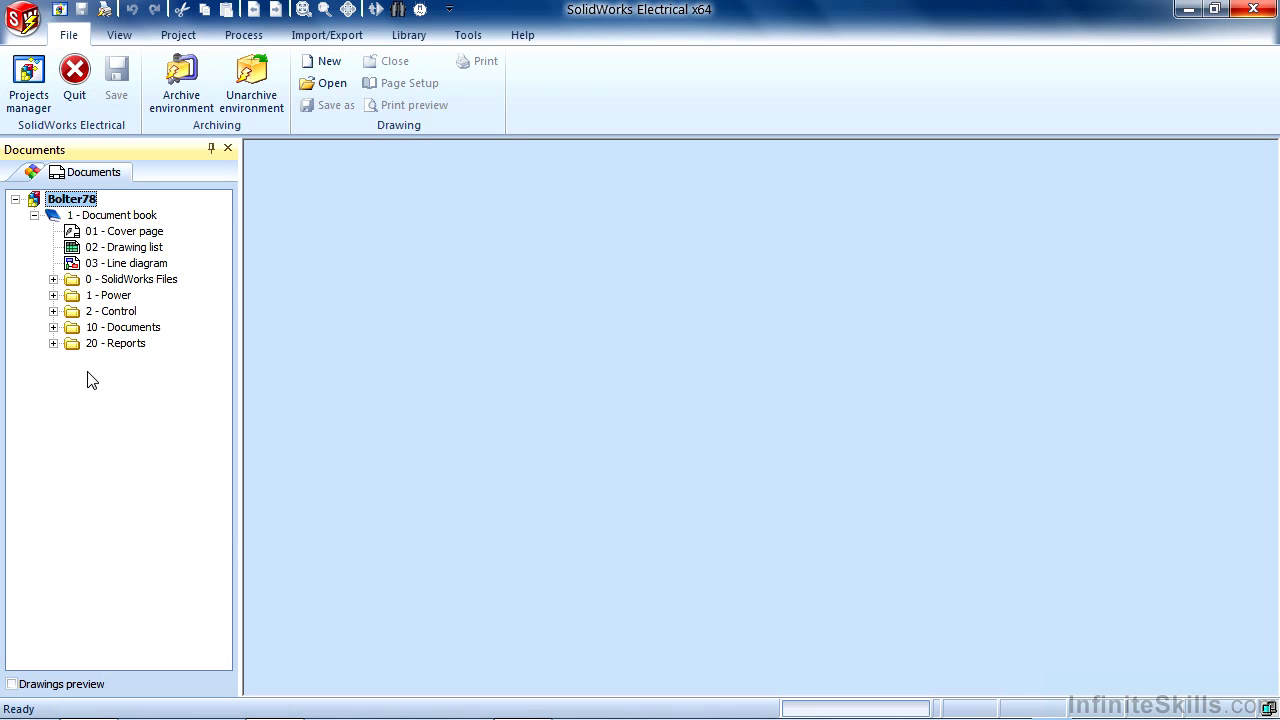
right_click(78, 203)
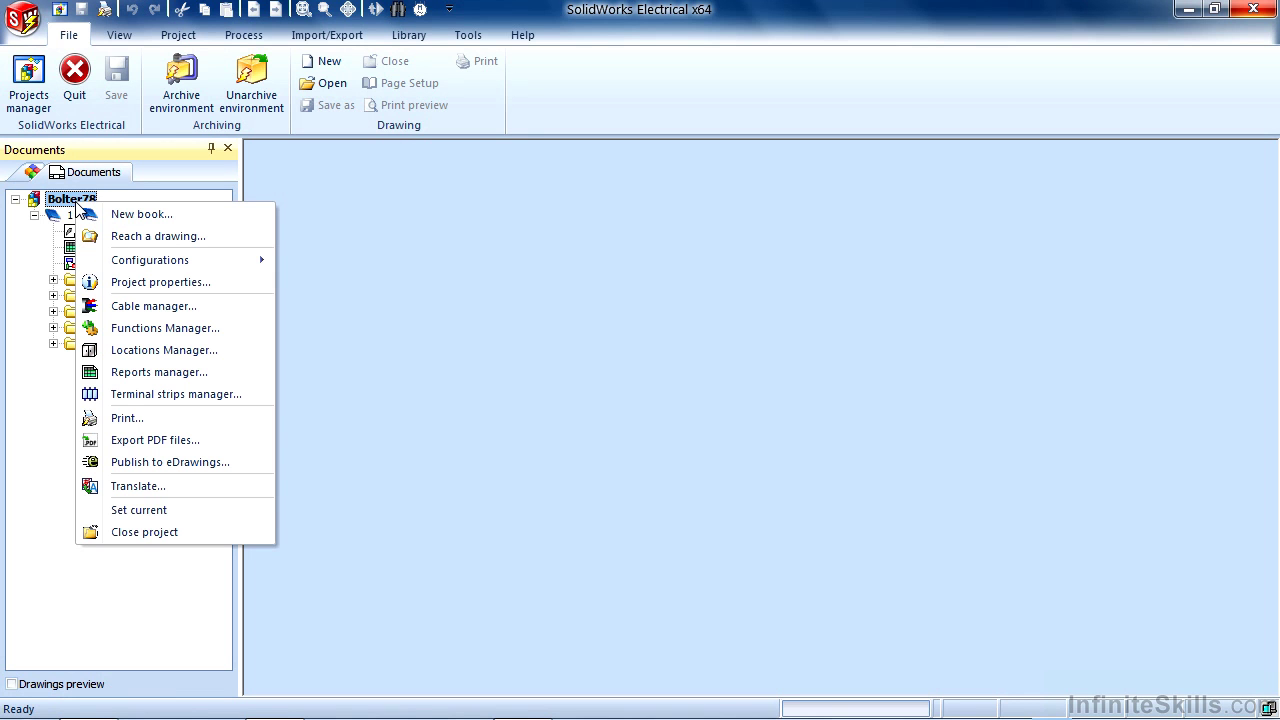